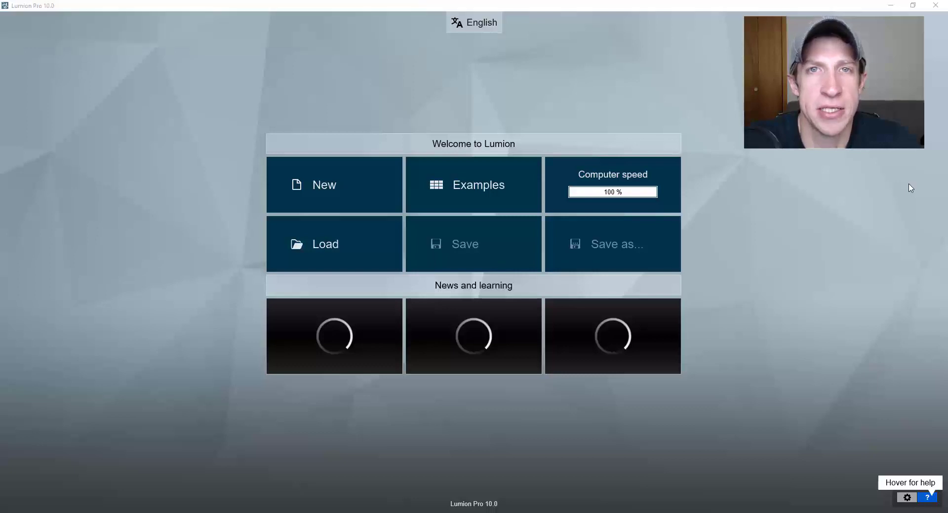
Step: Open the Office example scene
left_click(483, 189)
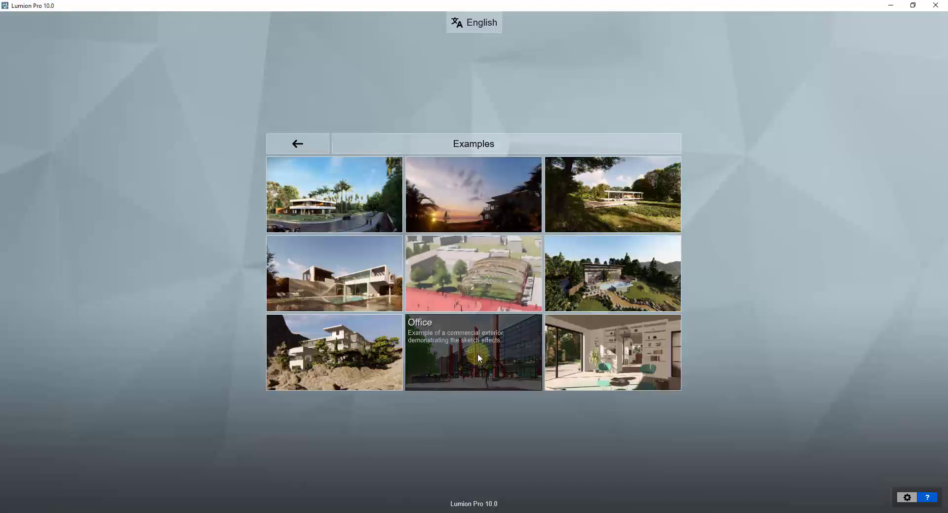
left_click(510, 338)
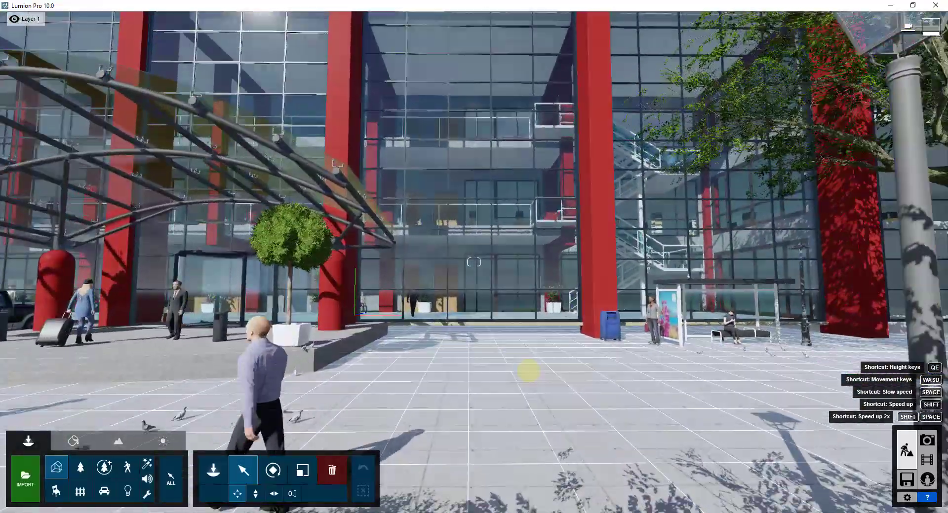
Step: Place a walking man in a dark suit from the Character library at the foot of the glass-railed staircase
key("w")
mouse_move(528, 370)
right_mouse_down()
mouse_move(538, 372)
mouse_move(521, 372)
mouse_move(530, 371)
right_mouse_up()
key("w")
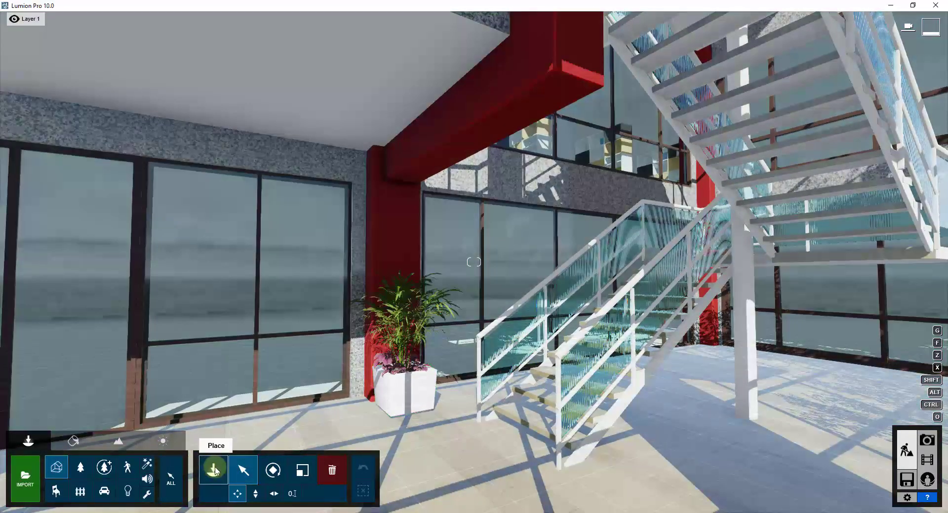
left_click(213, 469)
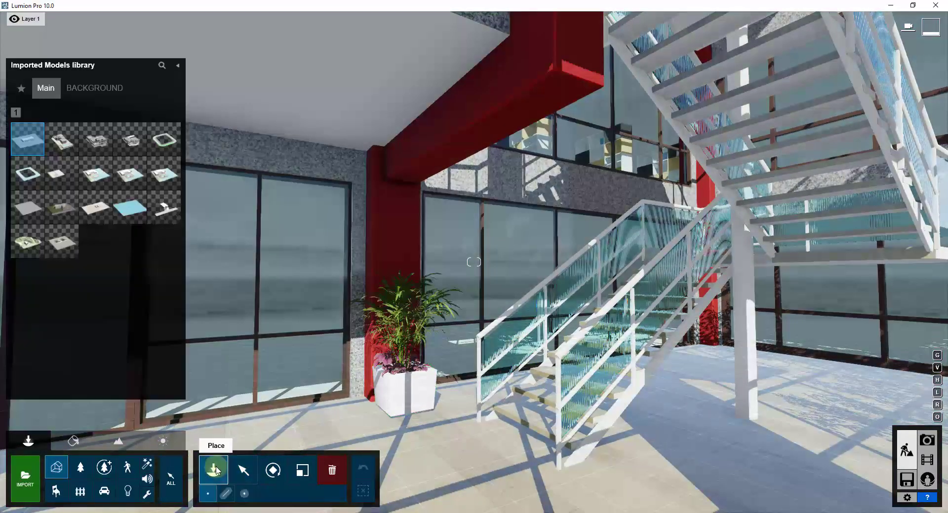
left_click(128, 468)
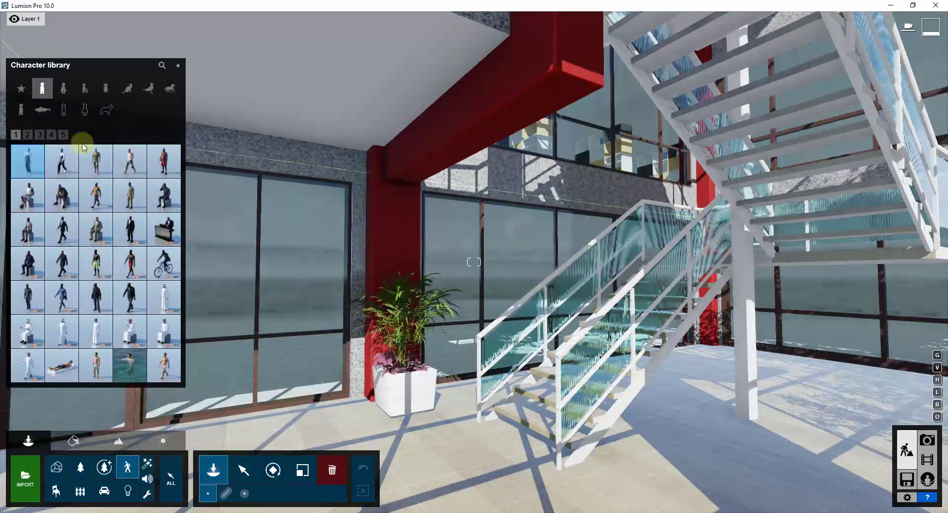
left_click(63, 229)
key("r")
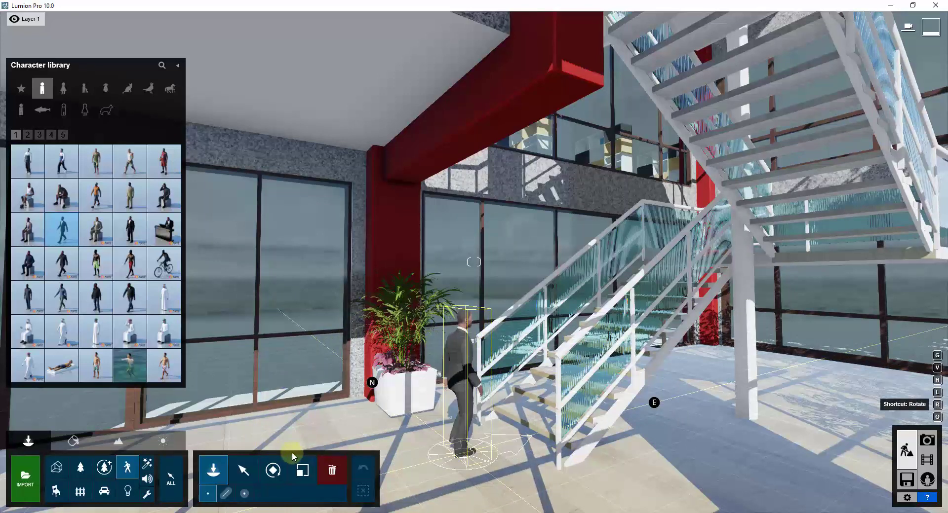
left_click(463, 453)
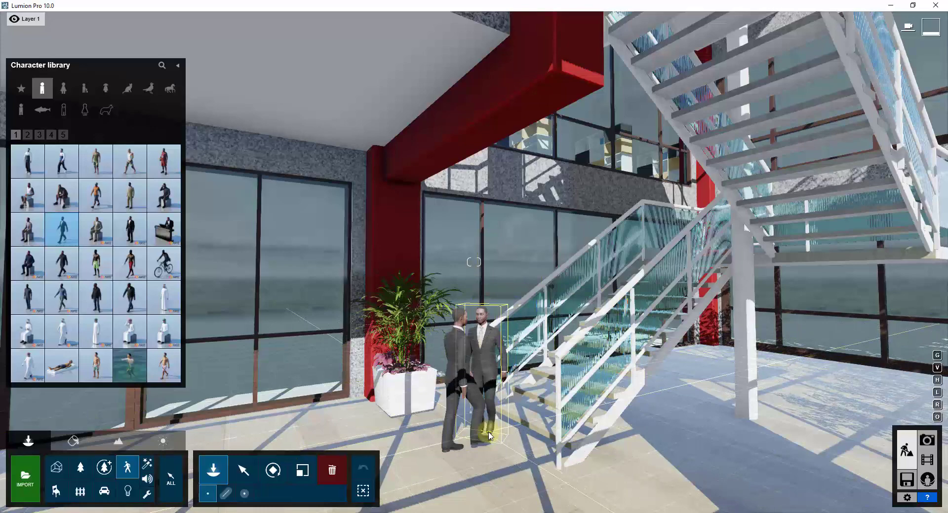
Step: Record a movie clip in empty slot 7 with two matching camera keyframes framing the man and the staircase, and save it
right_click_drag(655, 307, 672, 323)
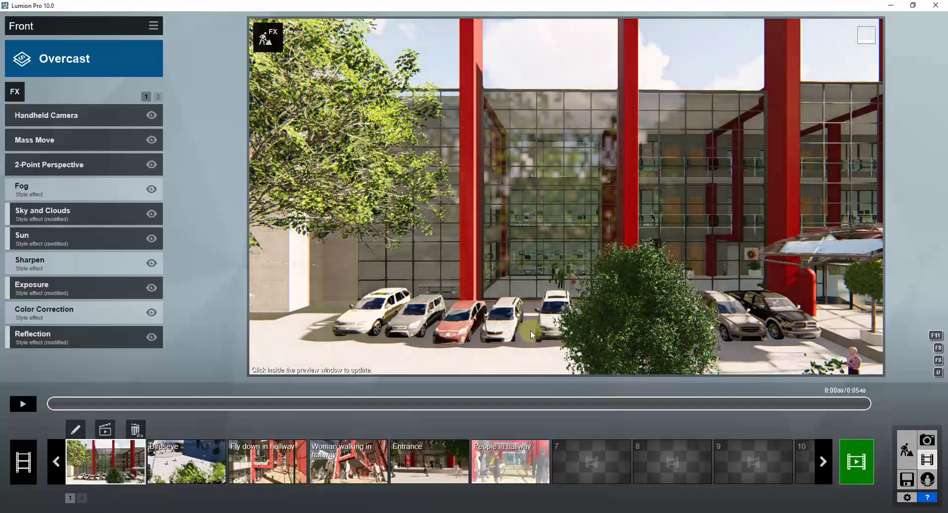
left_click(576, 456)
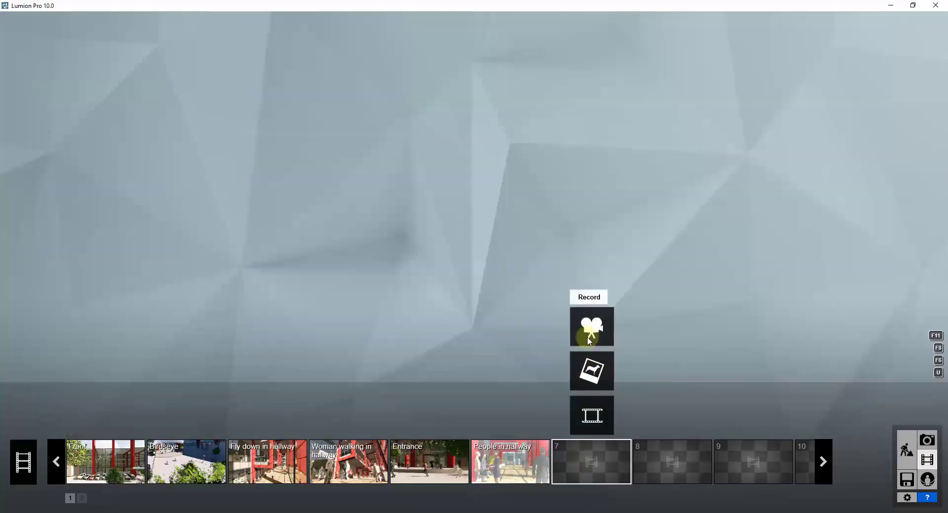
left_click(592, 329)
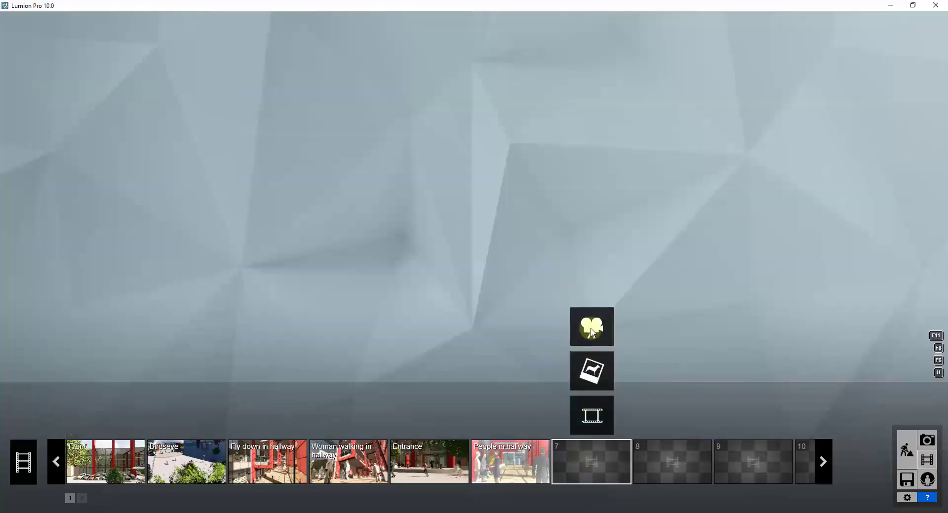
right_click_drag(620, 243, 620, 241)
key("w")
key("w")
key("w")
left_click(470, 463)
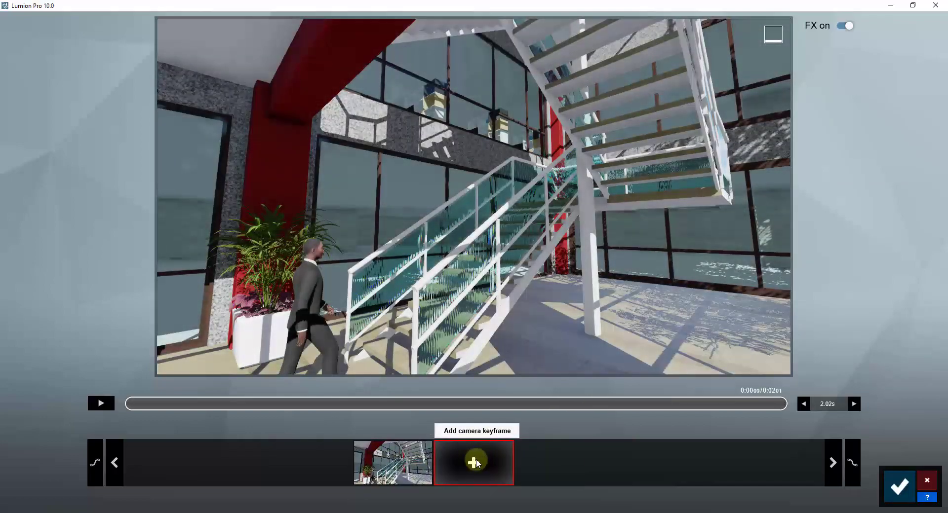
left_click(473, 463)
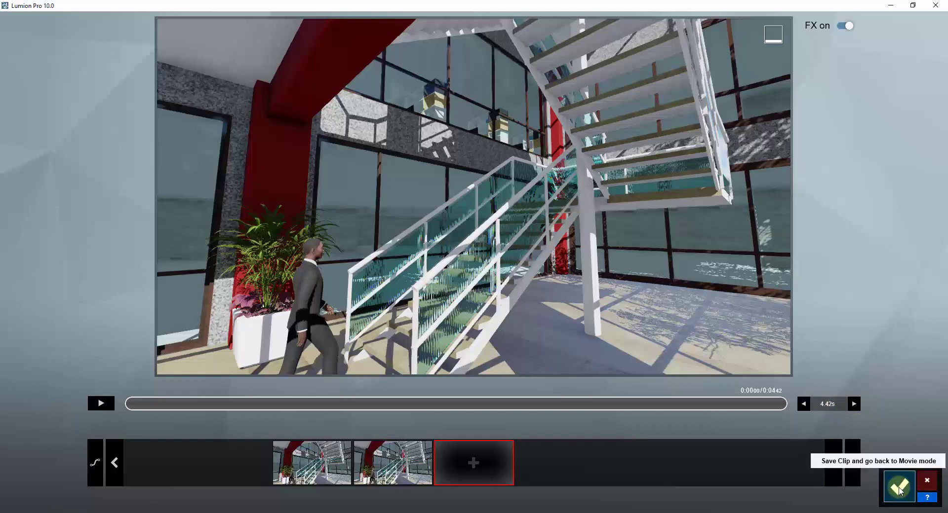
left_click(898, 487)
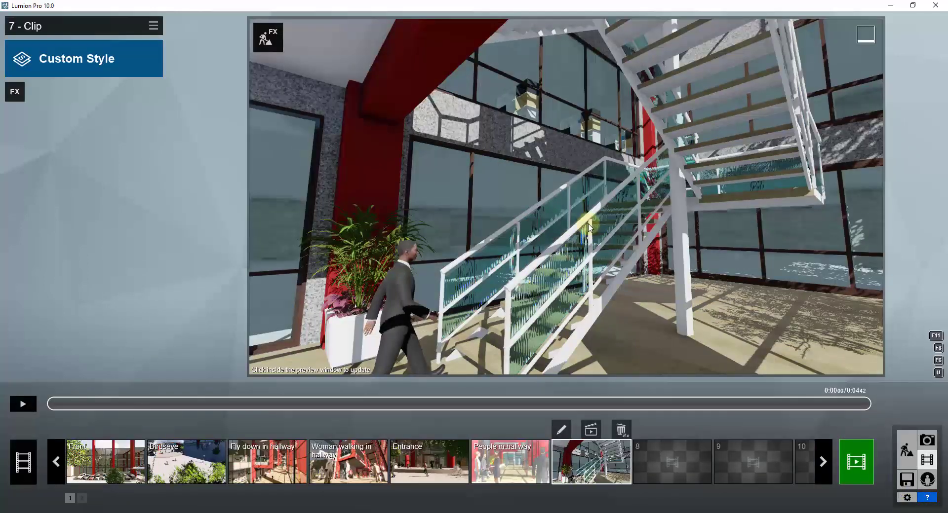
Step: Preview clip 7 to examine how the man walks in place, and look at the Animation effects available for it
left_click(22, 404)
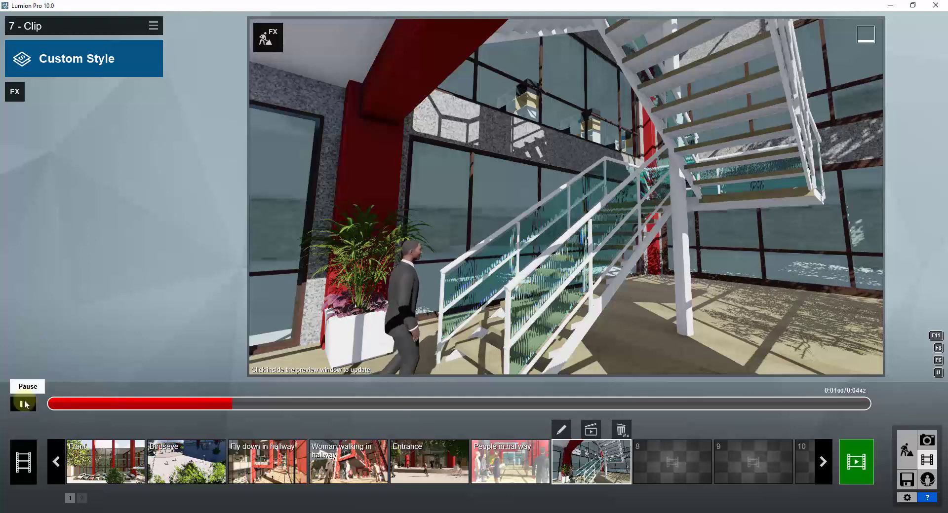
left_click(24, 405)
left_click(15, 91)
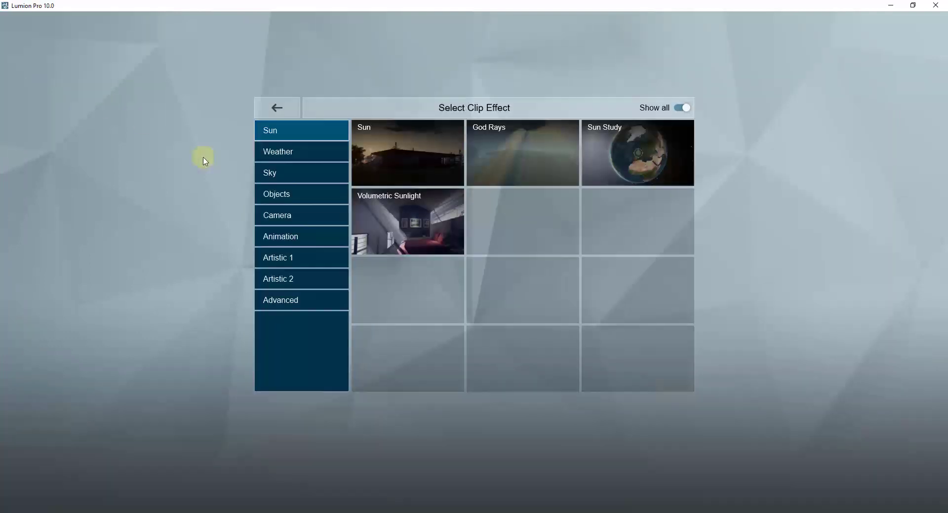
left_click(281, 240)
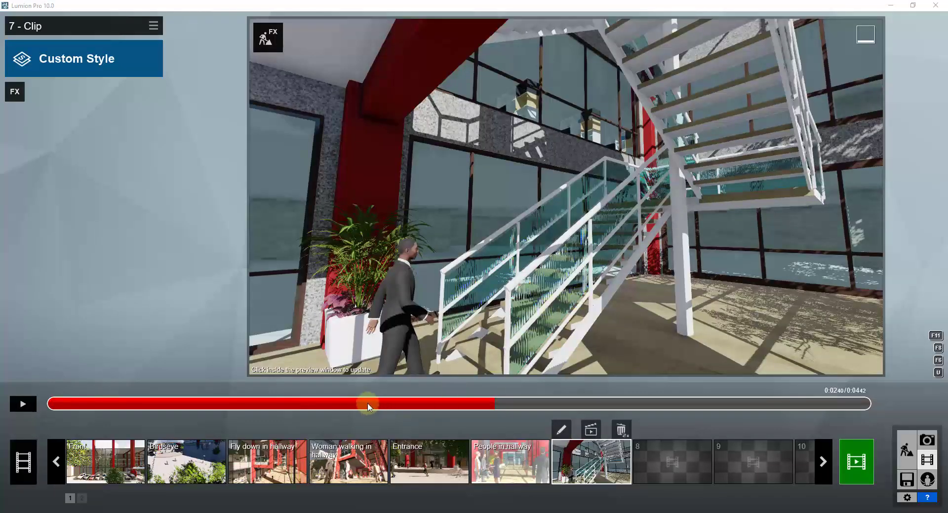
left_click_drag(365, 402, 42, 403)
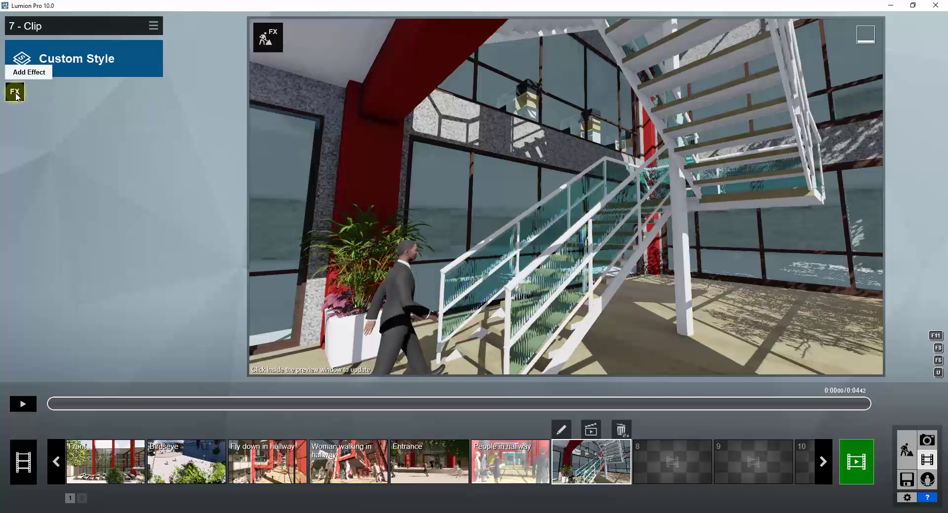
Step: Add a Move effect to clip 7 and set the man's start position at the foot of the stairs
left_click(15, 93)
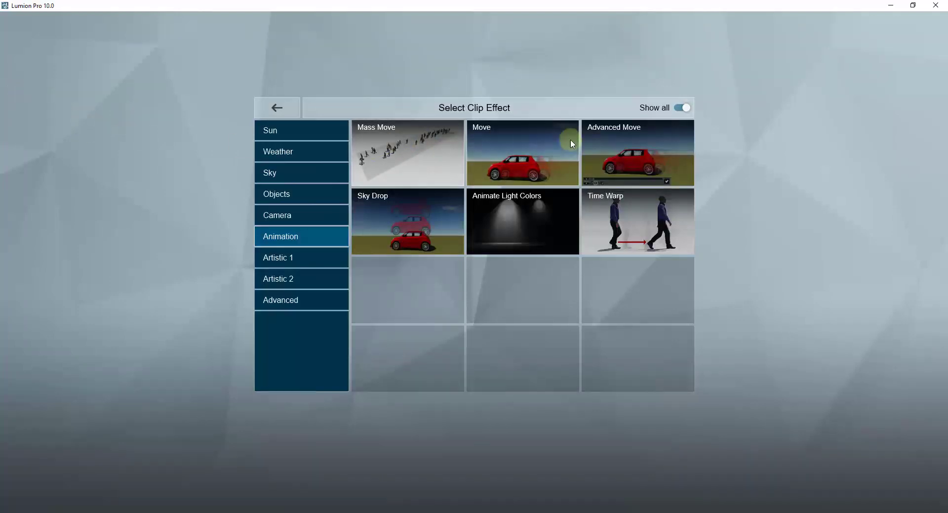
left_click(550, 152)
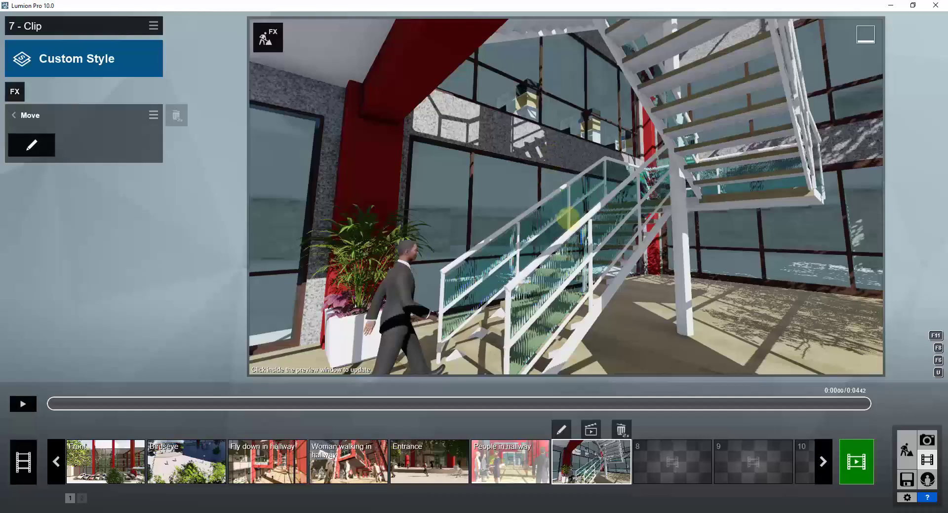
left_click(31, 145)
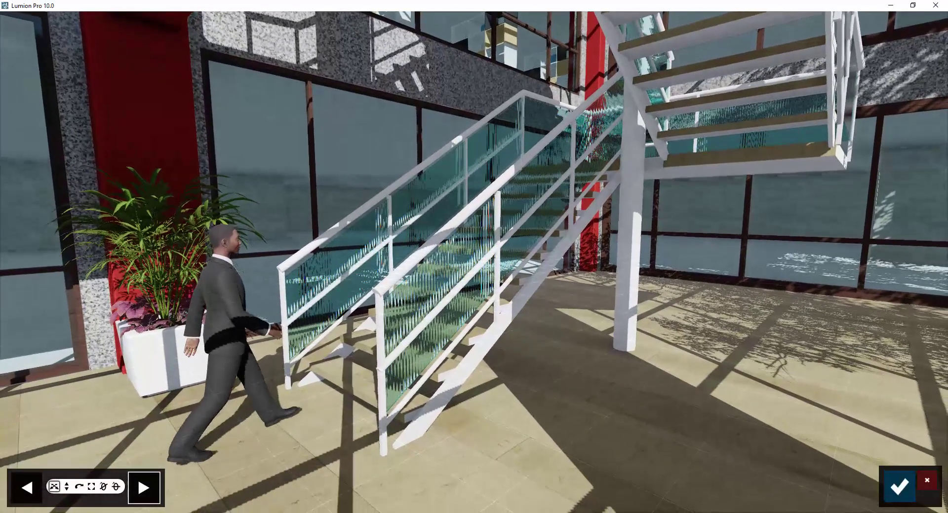
left_click(27, 487)
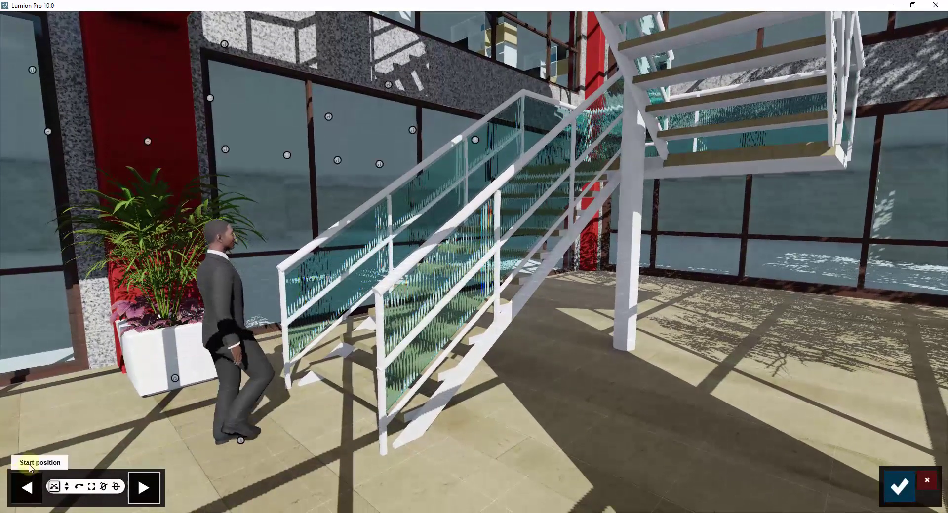
left_click(240, 439)
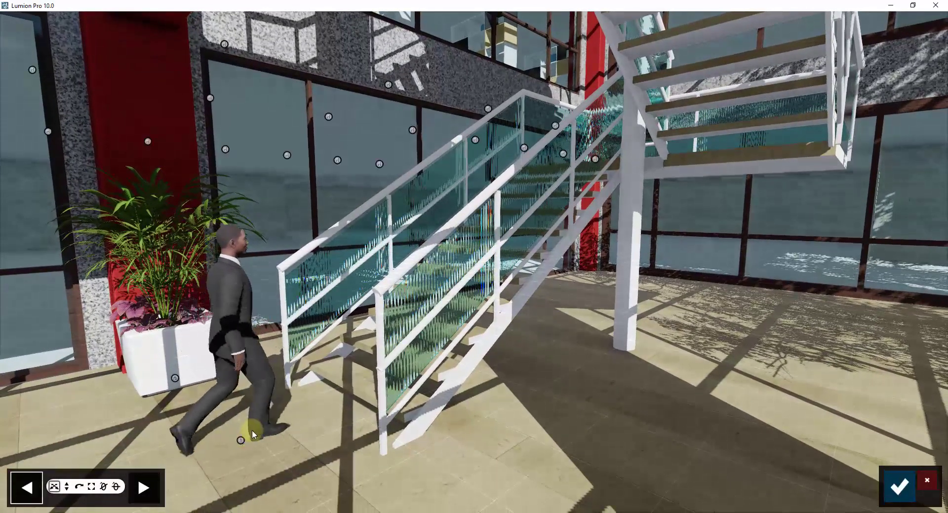
Step: Set the man's end position on the first landing of the staircase and confirm the Move effect changes
left_click(144, 488)
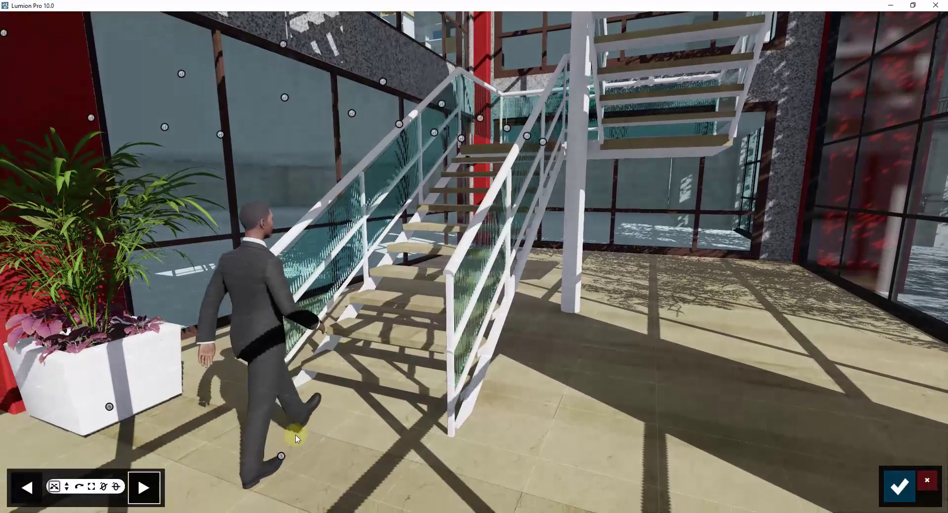
left_click(281, 458)
mouse_move(281, 458)
left_mouse_down()
mouse_move(341, 390)
mouse_move(442, 218)
mouse_move(494, 207)
mouse_move(508, 148)
left_mouse_up()
key("w")
key("a")
right_click_drag(508, 148, 506, 147)
key("w")
key("w")
key("d")
key("s")
key("s")
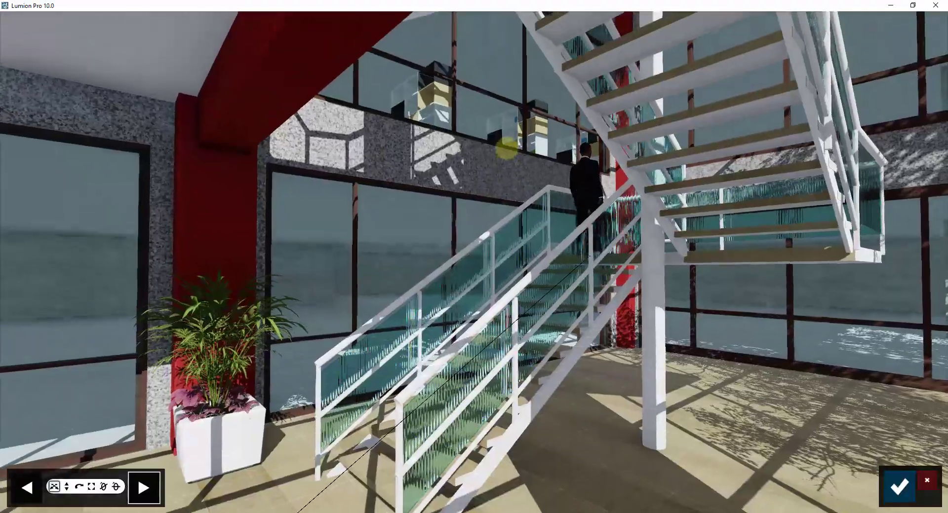
key("w")
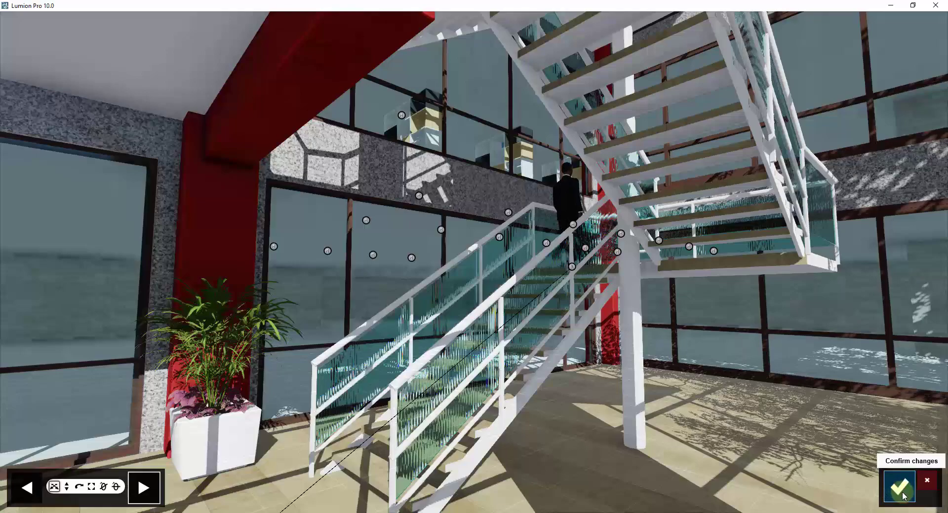
left_click(904, 495)
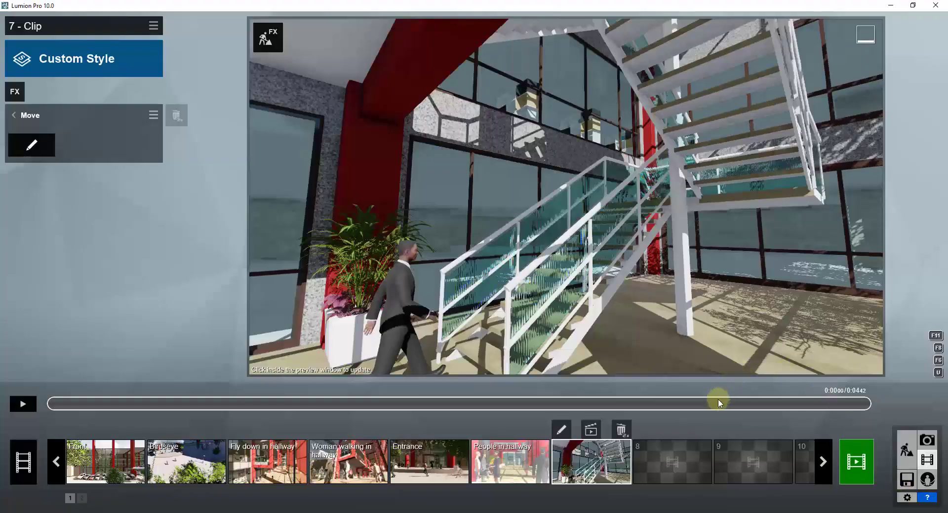
Step: Shift the man's start position in the Move effect closer to the first stair tread and confirm the change
left_click(565, 430)
left_click(23, 405)
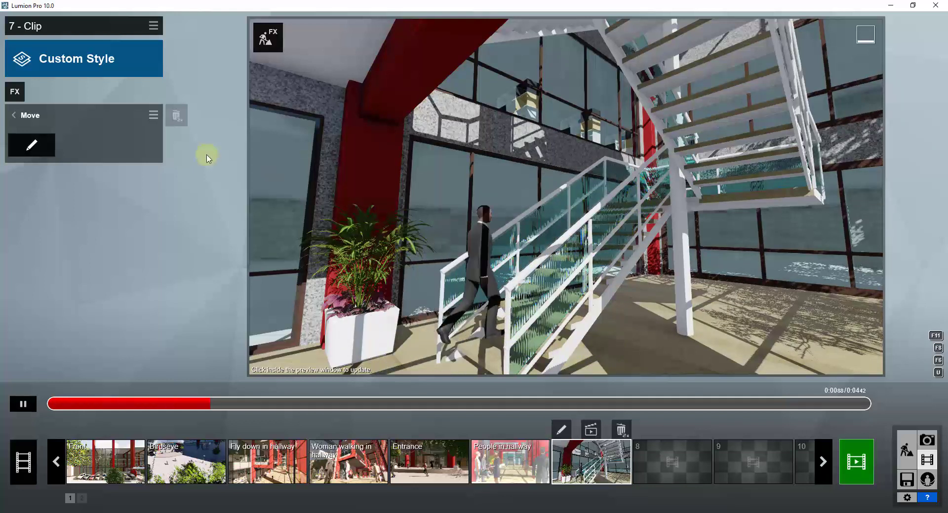
left_click(32, 145)
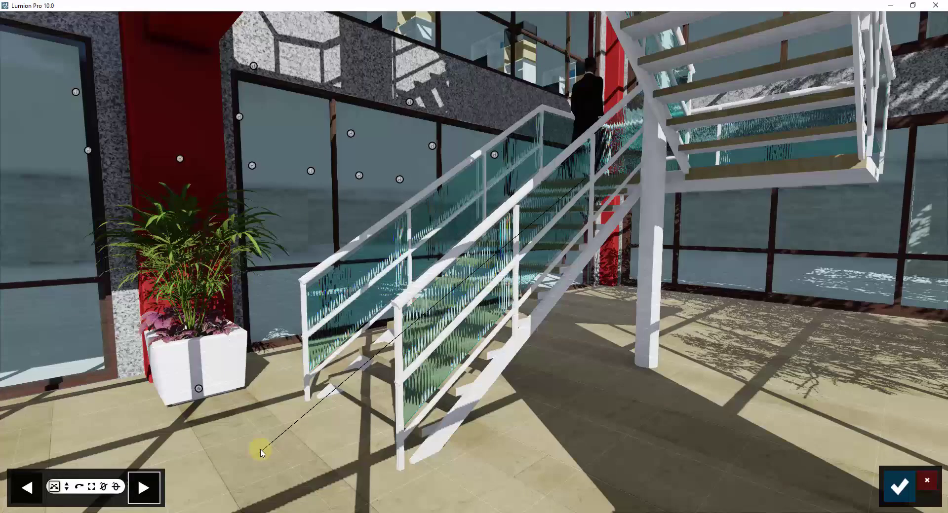
left_click_drag(260, 450, 304, 433)
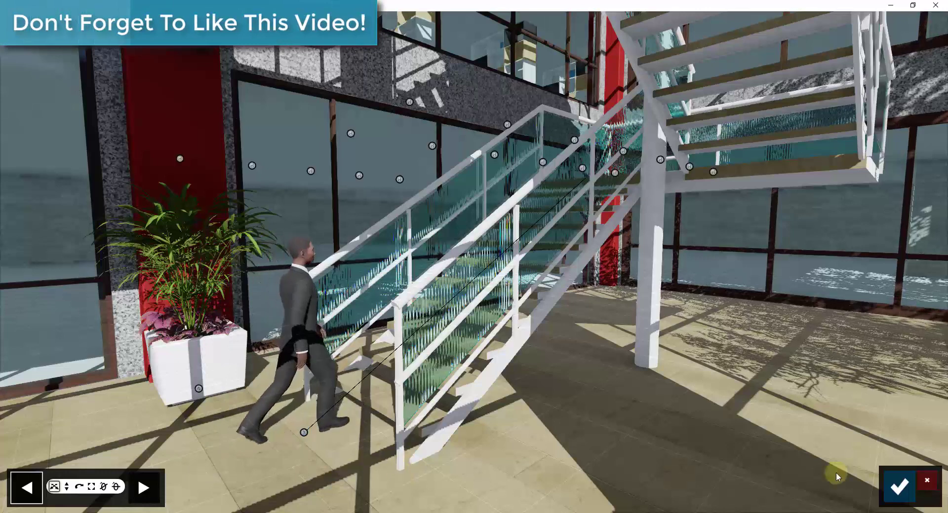
left_click(899, 487)
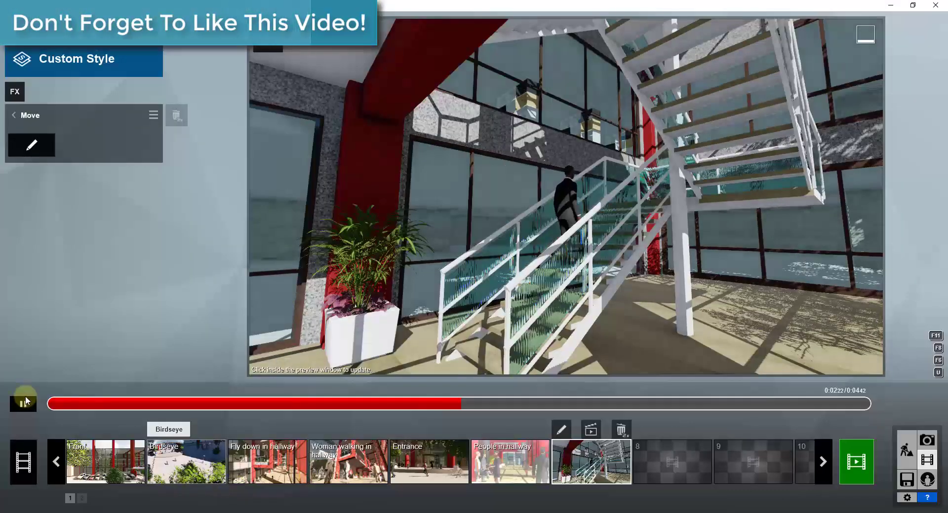
Step: Play back clip 7 to check the man's climb up the stairs
left_click(23, 404)
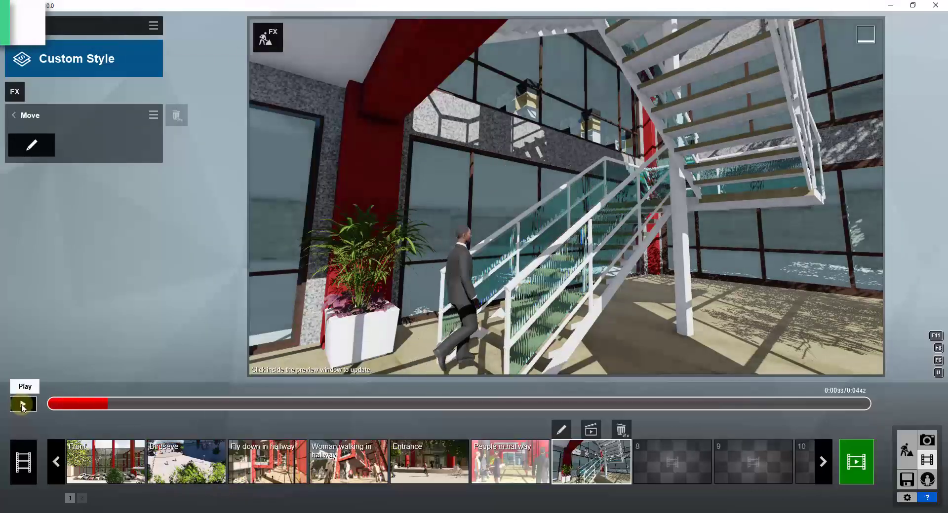
left_click(22, 405)
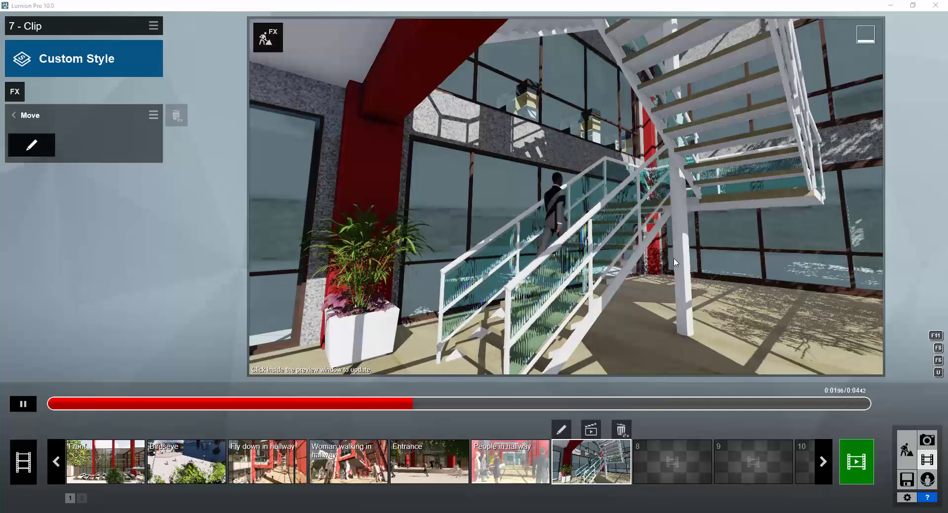
left_click(23, 404)
Step: Edit clip 7 and lengthen its duration to 9.42 s
left_click(561, 429)
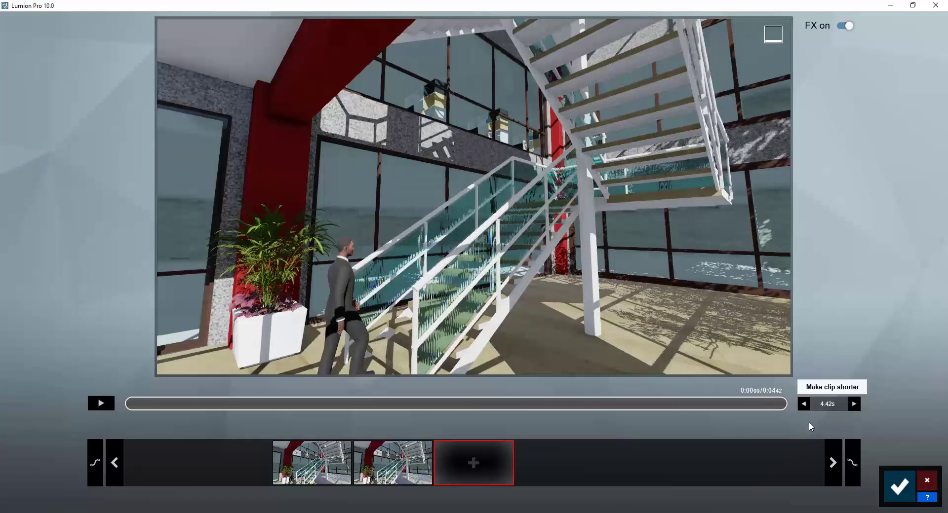
left_click(852, 405)
left_click(852, 404)
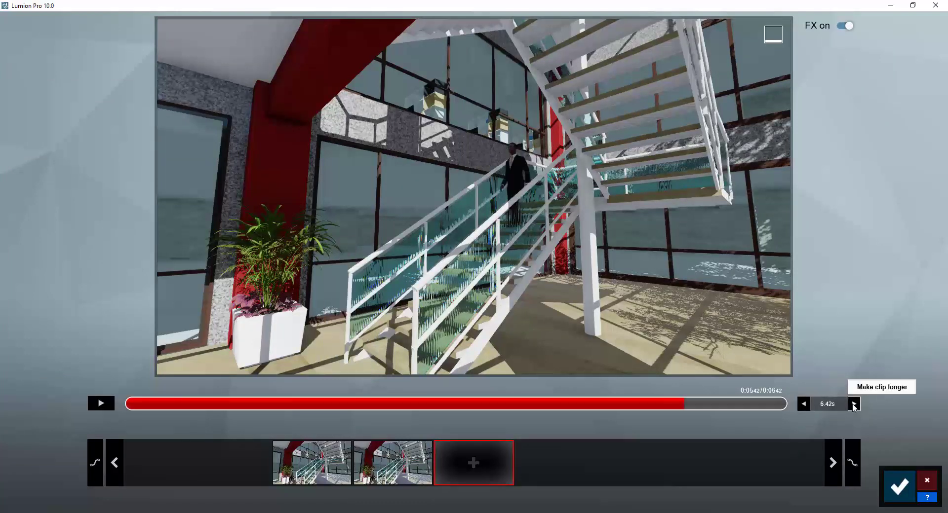
left_click(852, 404)
left_click(853, 404)
left_click(853, 404)
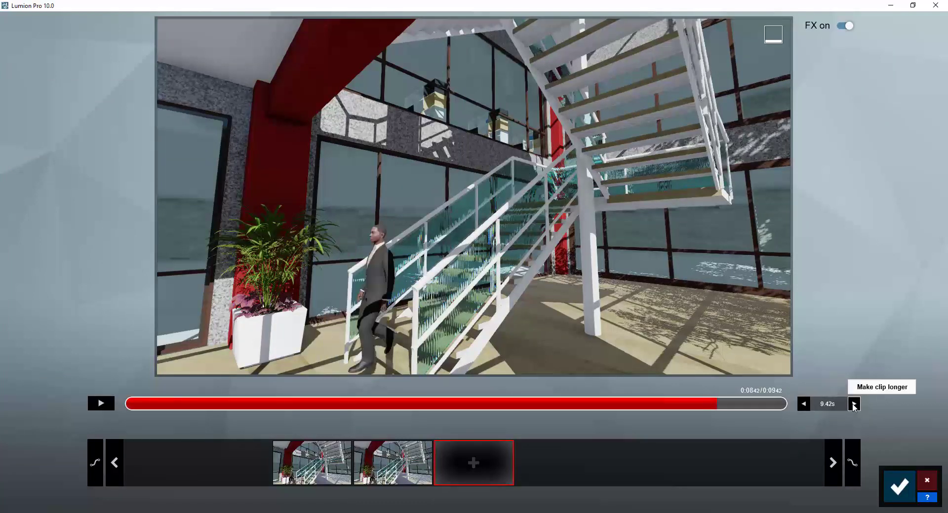
Step: Set the length of clip 7 to 10 s and confirm the clip changes
left_click(853, 404)
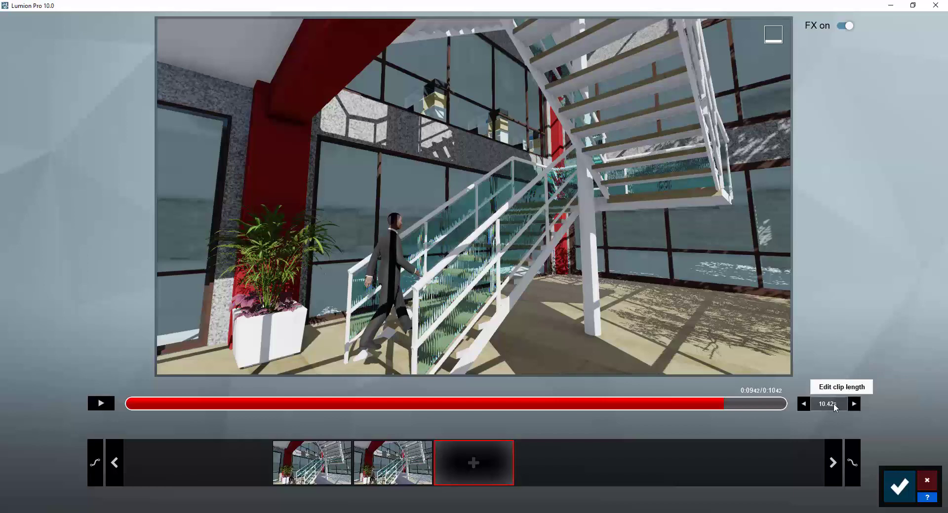
double_click(833, 404)
type("00")
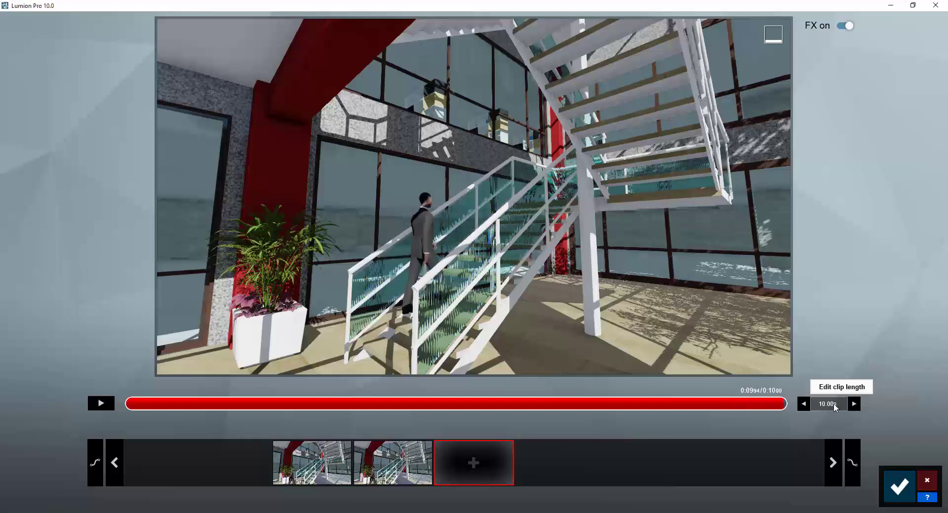
key("Return")
left_click(899, 485)
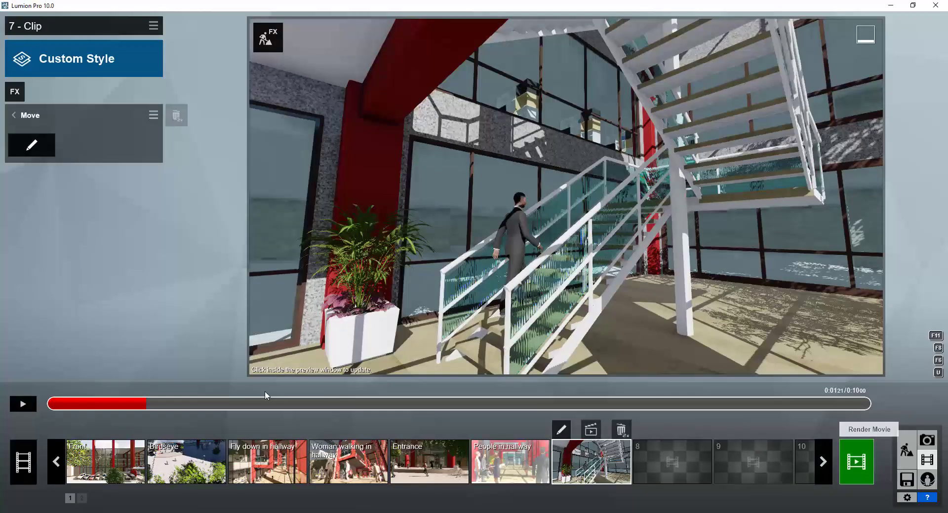
Step: Play back clip 7 to check the man's walking speed on the stairs, and pause the playback
left_click(22, 406)
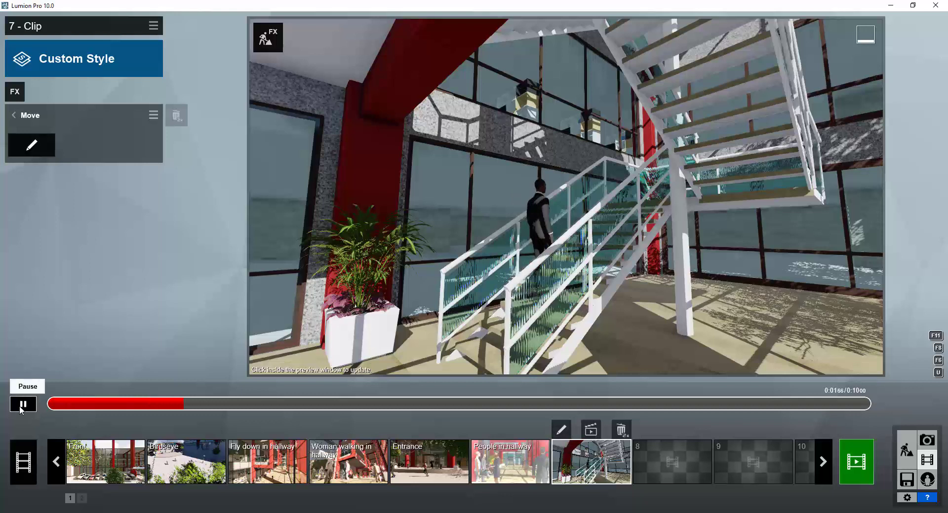
left_click(22, 406)
left_click(22, 406)
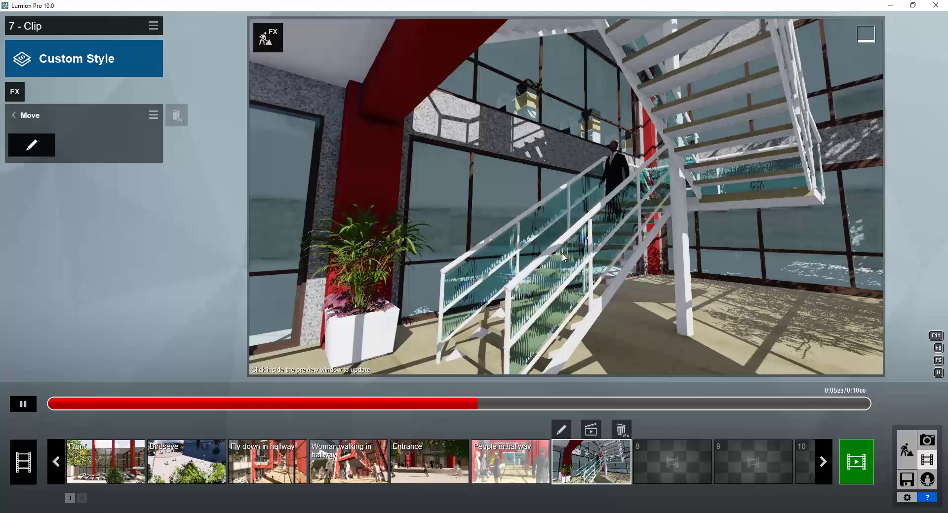
left_click(22, 409)
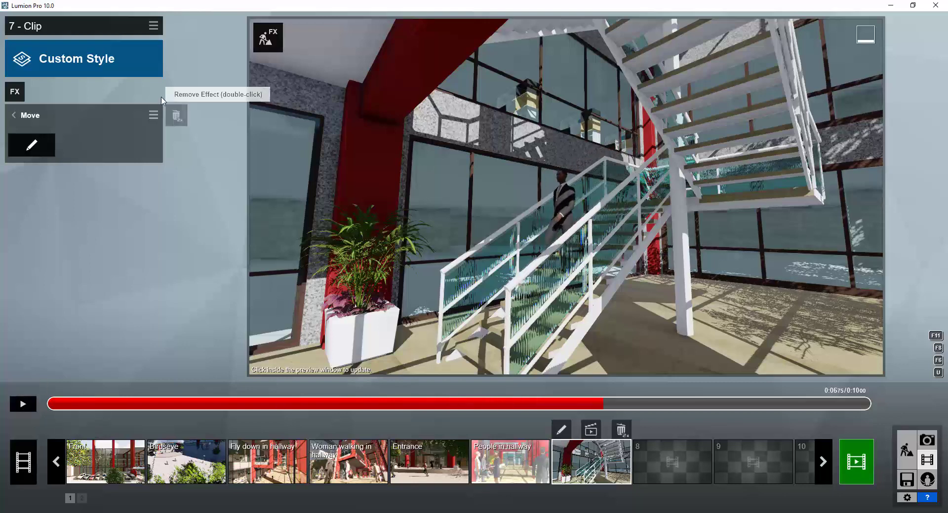
Step: Remove the Move effect from clip 7, add the Advanced Move effect instead and open it for editing
double_click(177, 116)
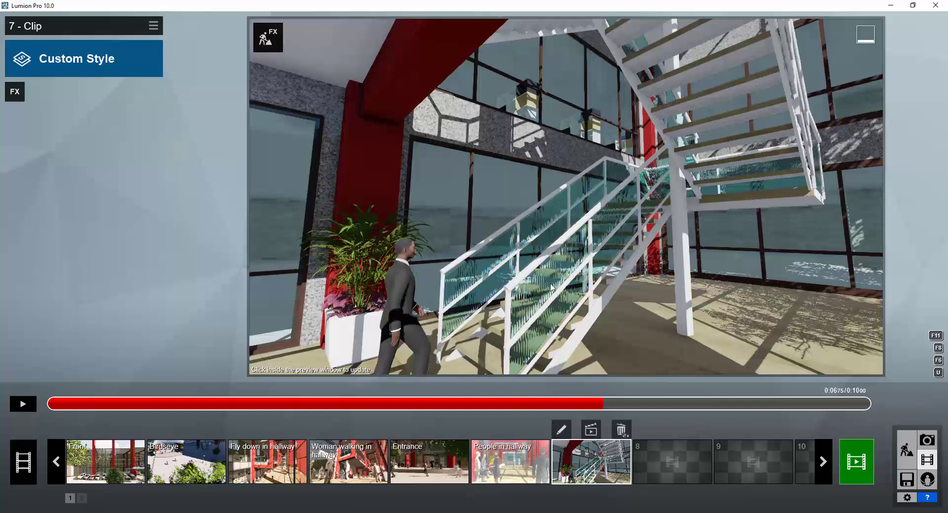
left_click(15, 93)
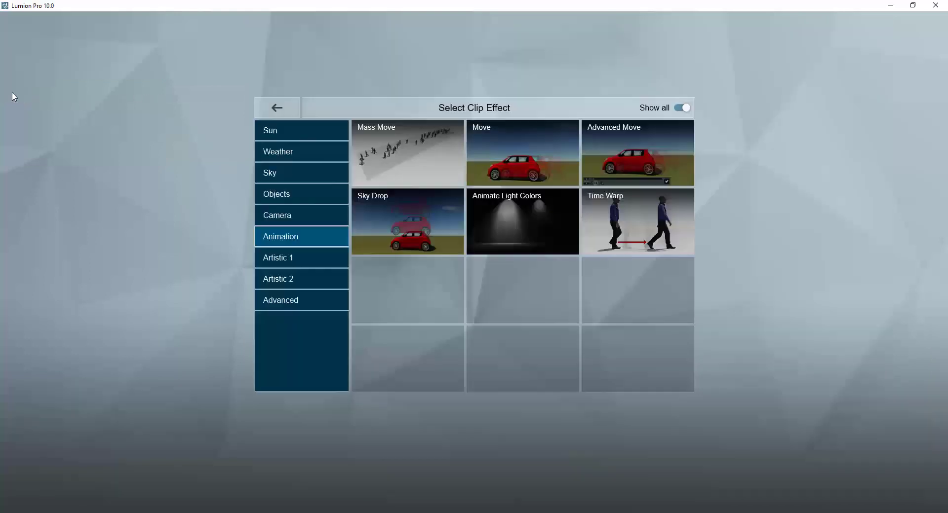
left_click(632, 156)
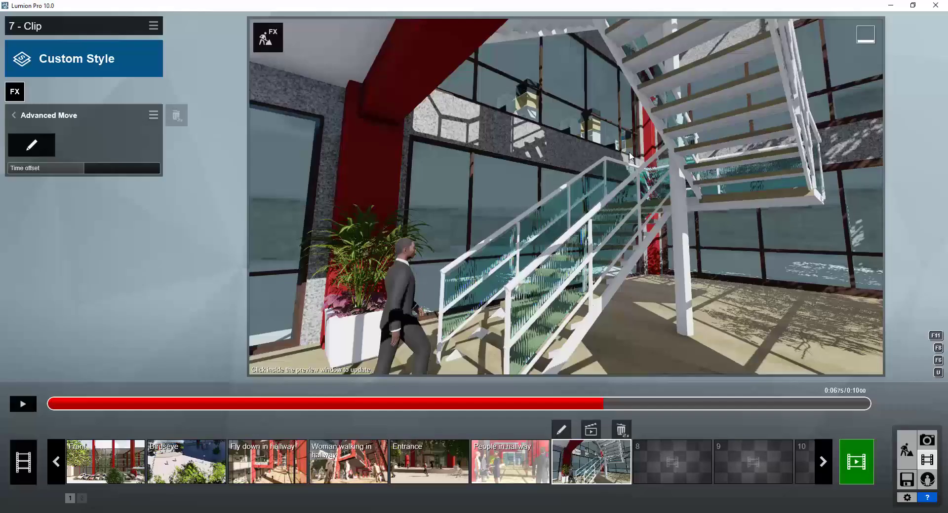
left_click(39, 144)
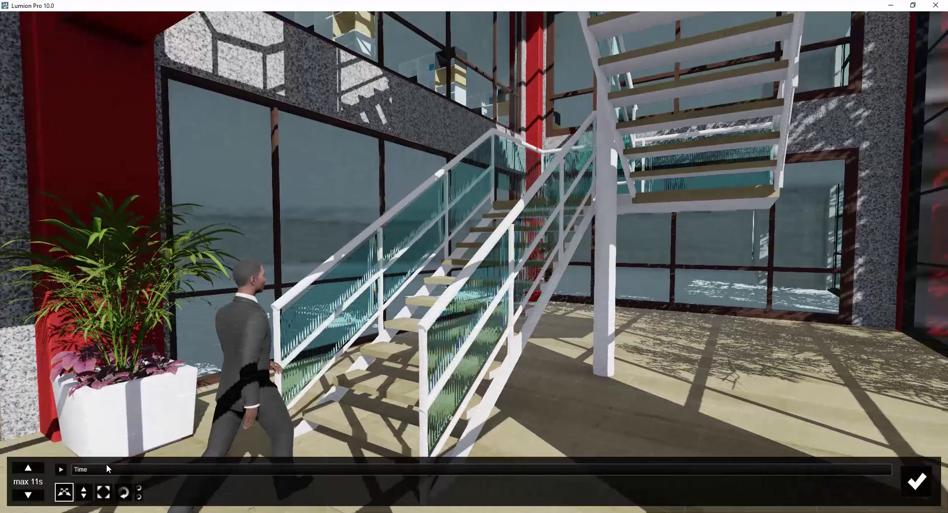
Step: At about 3 s on the Advanced Move timeline, move the man from the floor to the front edge of the first landing
left_click_drag(106, 464, 821, 471)
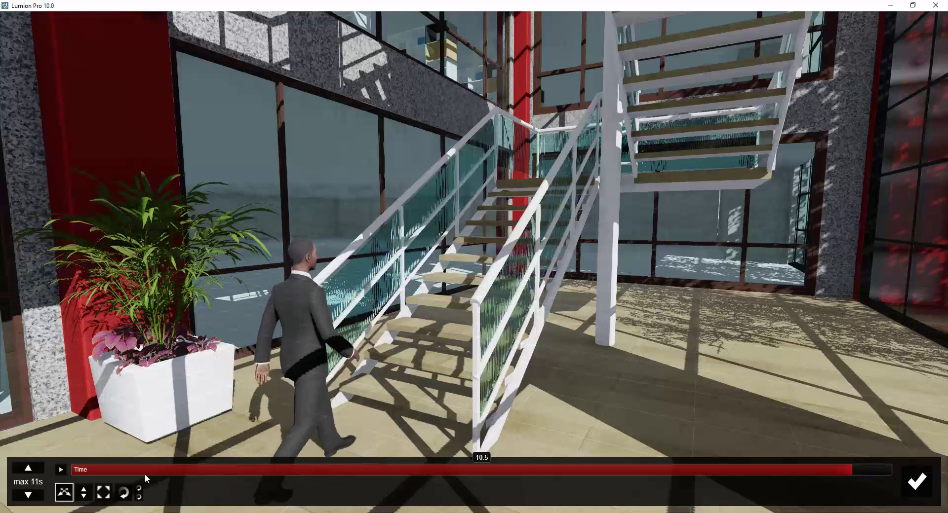
left_click_drag(153, 475, 298, 469)
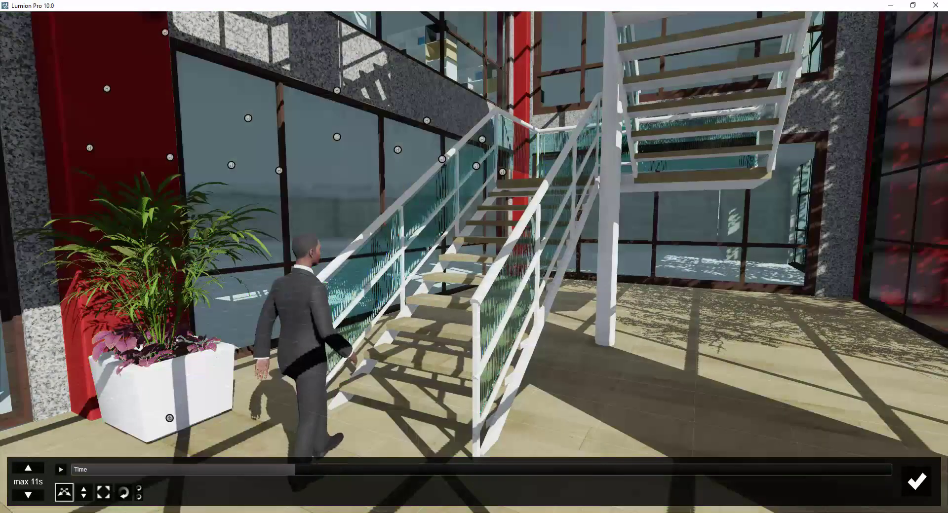
right_click_drag(292, 436, 291, 471)
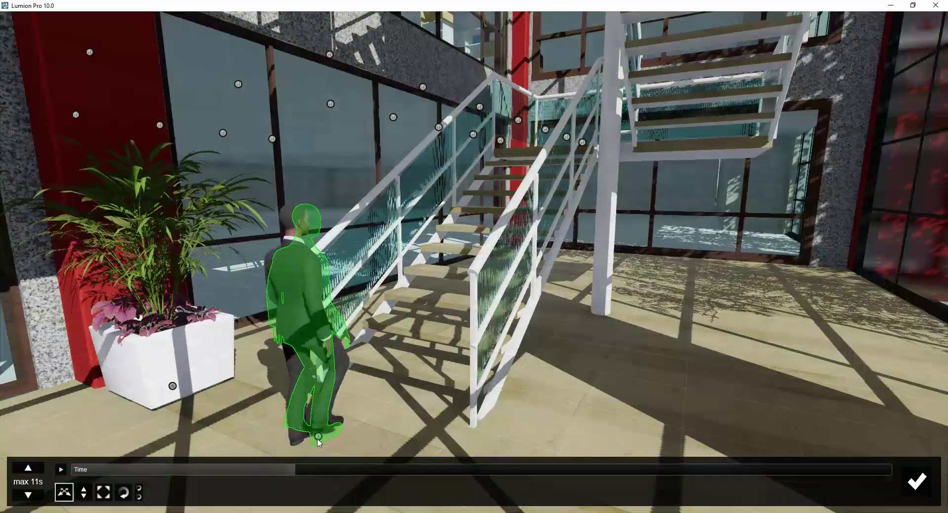
mouse_move(318, 436)
left_mouse_down()
mouse_move(472, 123)
mouse_move(532, 154)
left_mouse_up()
key("w")
key("a")
right_click_drag(532, 154, 572, 124)
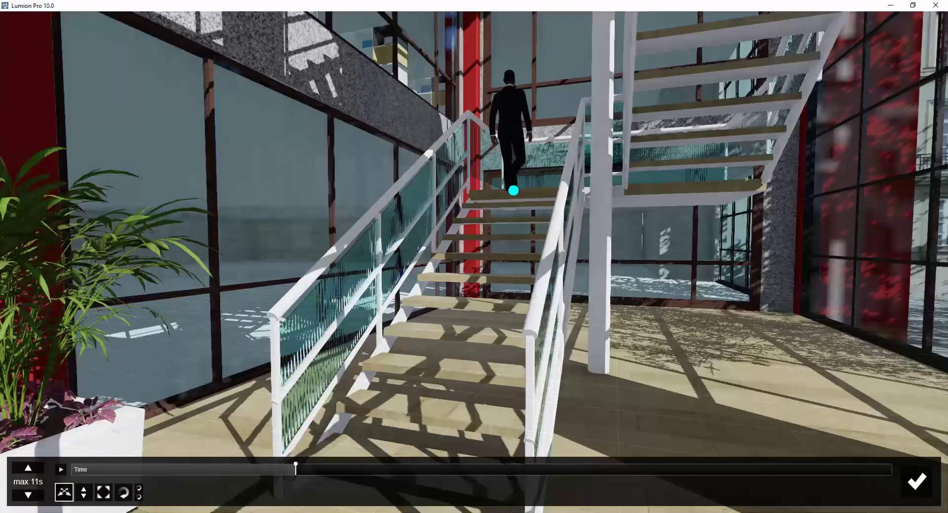
scroll(513, 190, "up", 4)
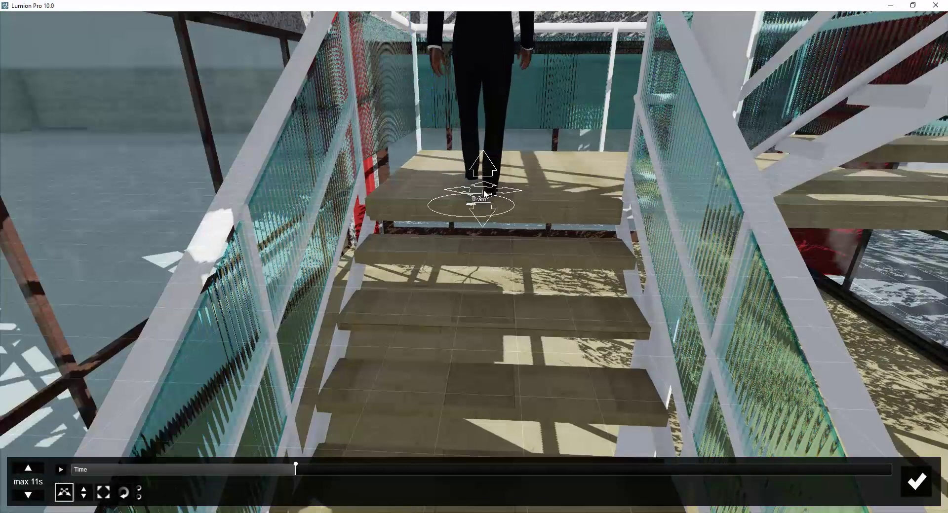
left_click_drag(484, 190, 484, 194)
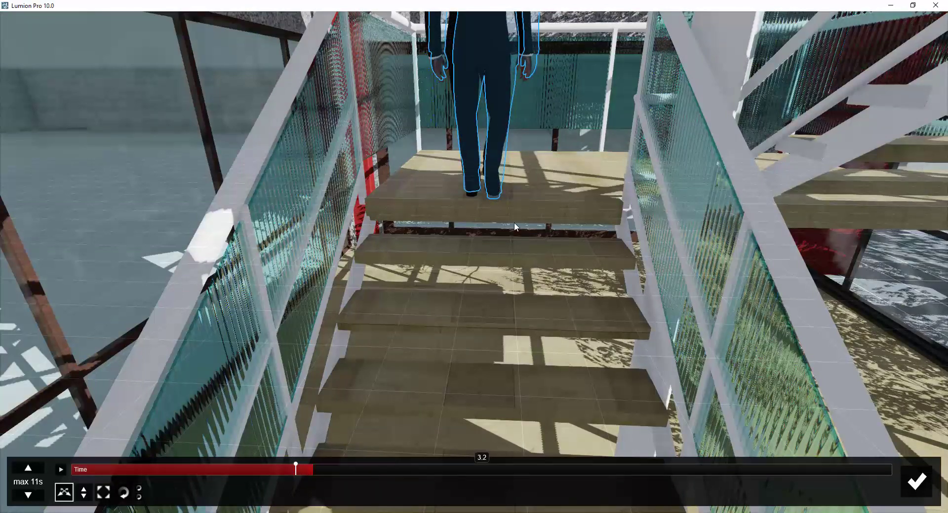
Step: Add a second keyframe at about 3.5 s with the man moved further across the landing, and preview the movement
key("r")
left_click_drag(484, 194, 583, 179)
key("m")
left_click_drag(119, 469, 245, 469)
left_click(60, 470)
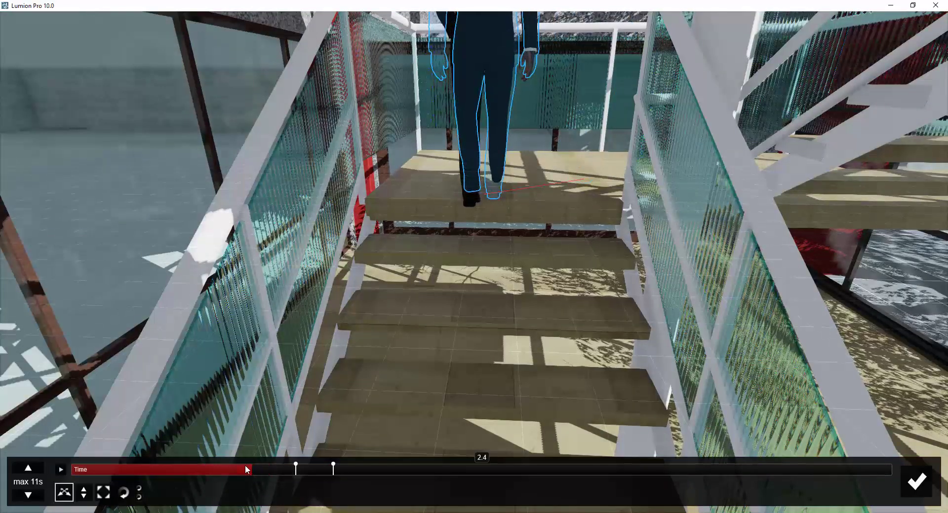
Step: Place the man on the floor in front of the first tread at the start of the timeline and preview the animation
key("s")
key("e")
key("q")
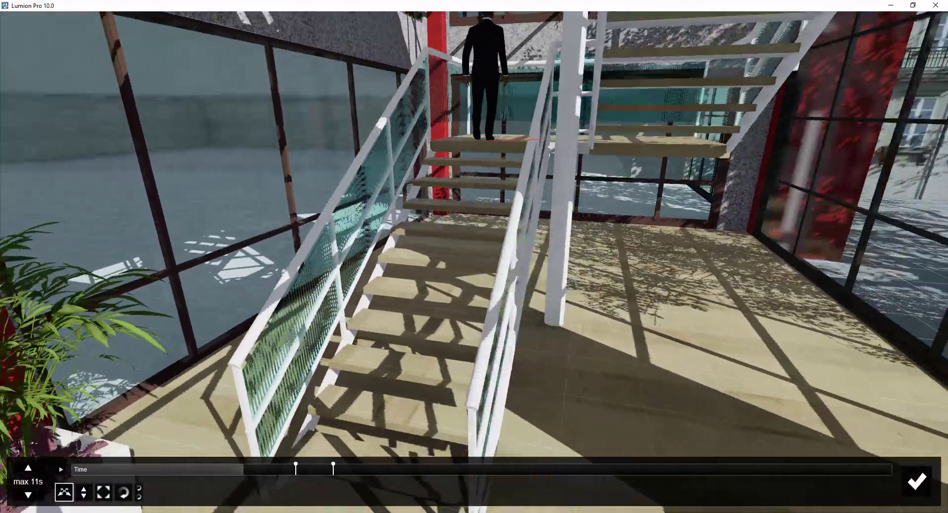
key("s")
key("e")
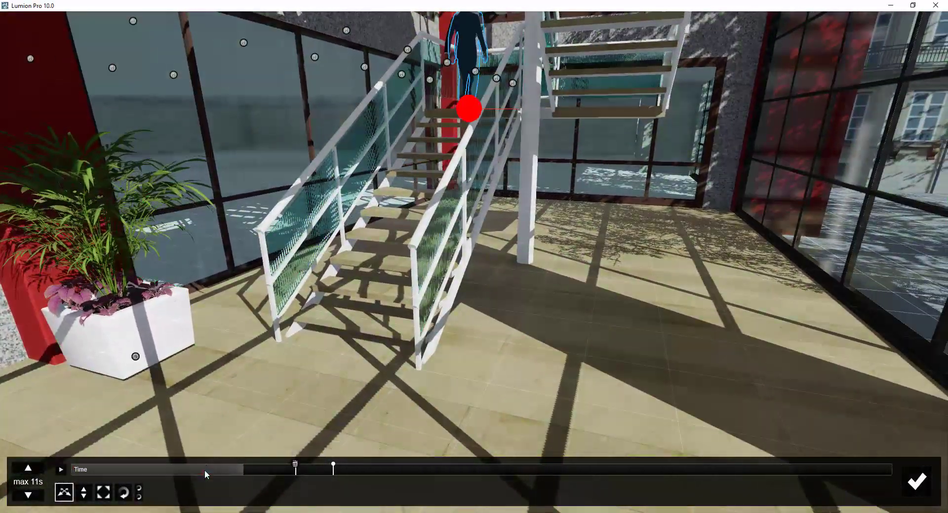
left_click_drag(204, 470, 78, 472)
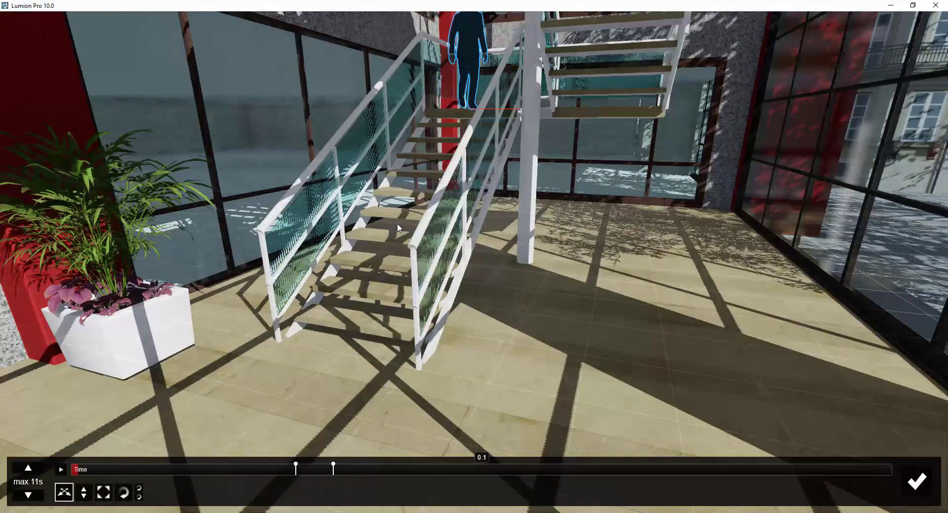
left_click_drag(395, 229, 327, 376)
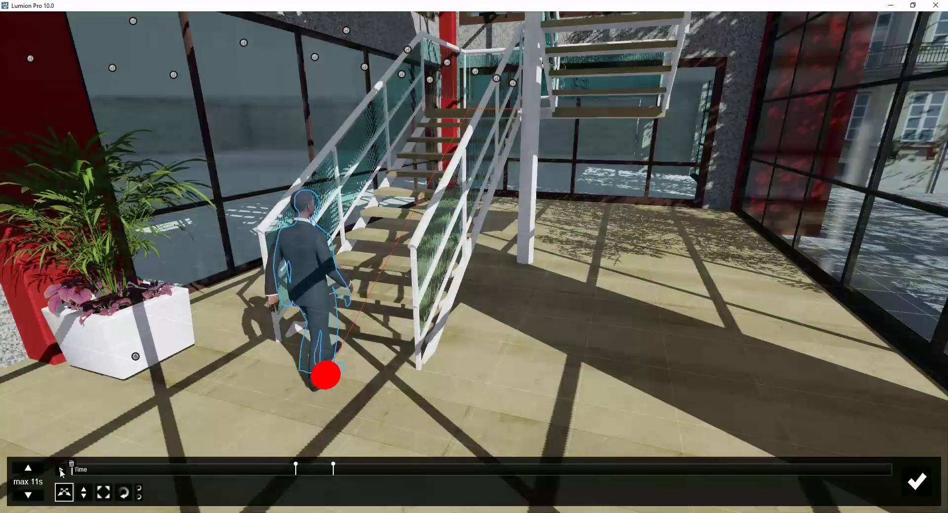
left_click(60, 470)
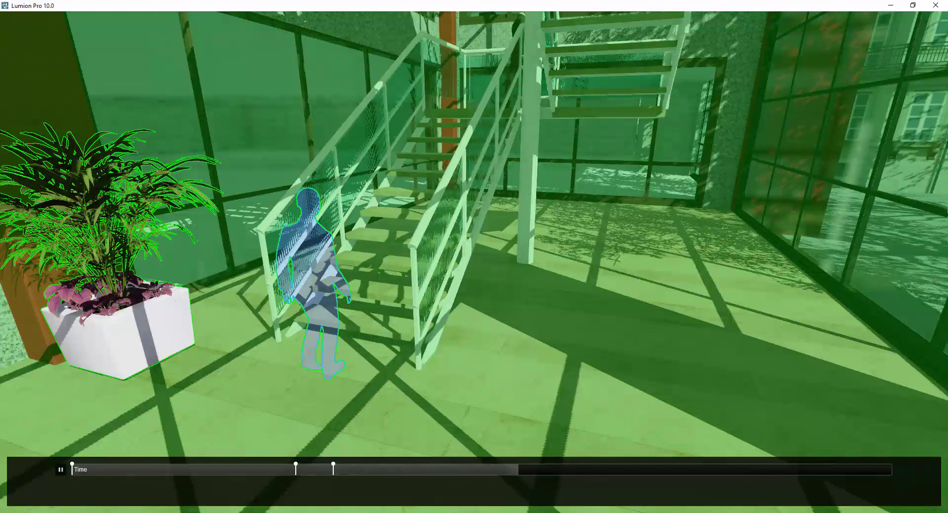
Step: At 4.0 s, turn the man on the landing and move him about 1.21 m towards the foot of the second flight
key("w")
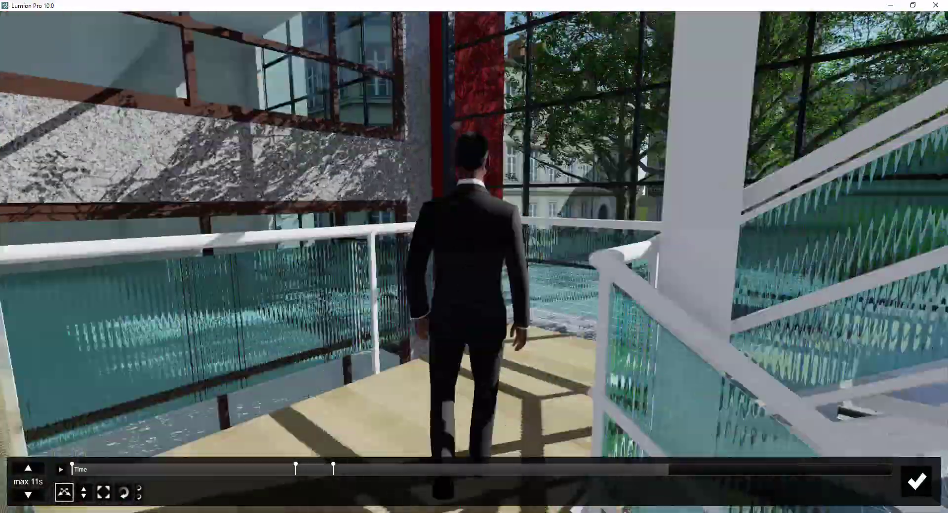
right_click_drag(392, 294, 543, 295)
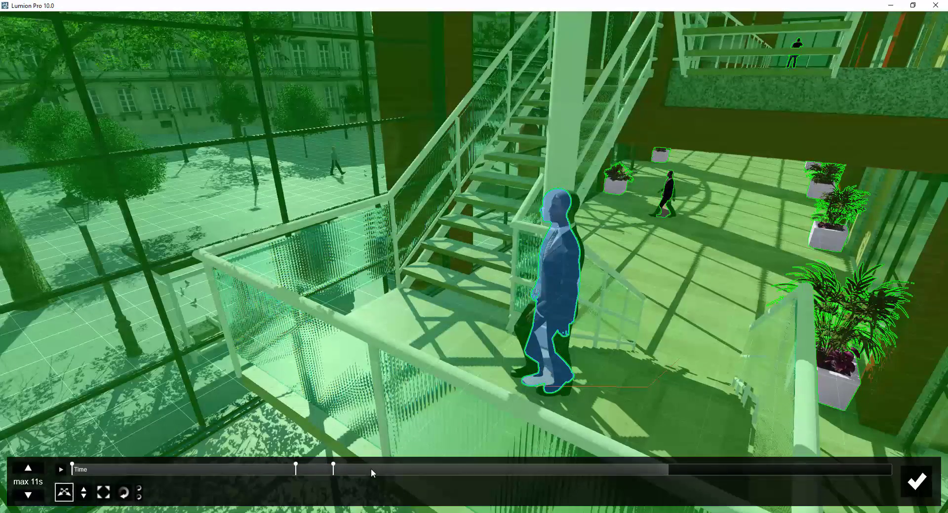
left_click(371, 469)
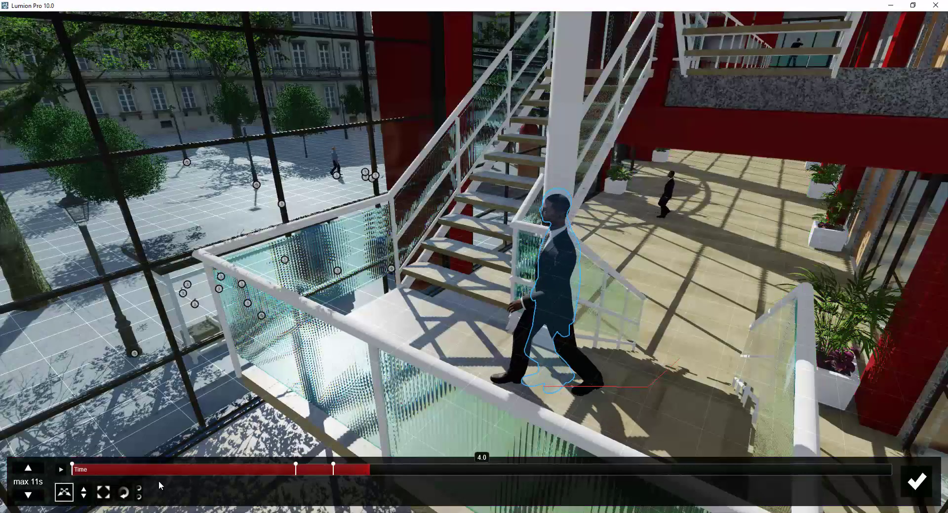
left_click(124, 492)
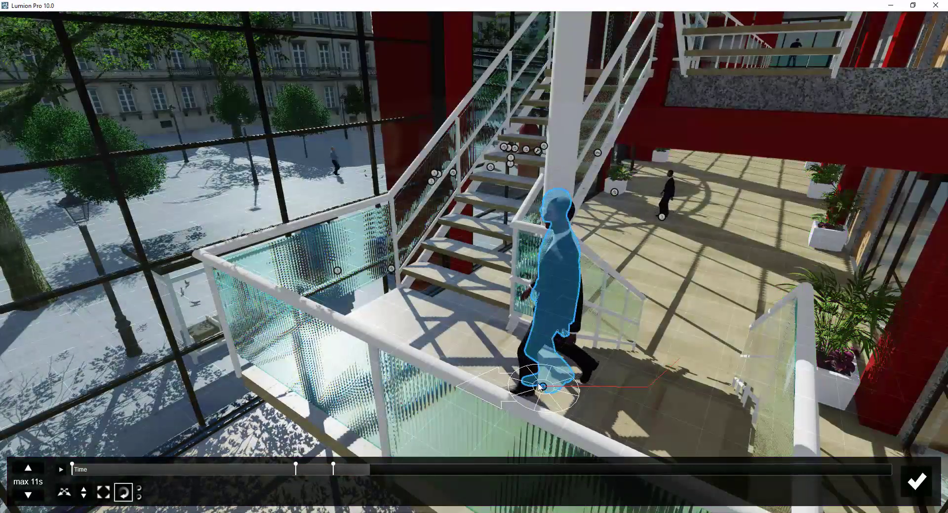
left_click_drag(543, 386, 512, 349)
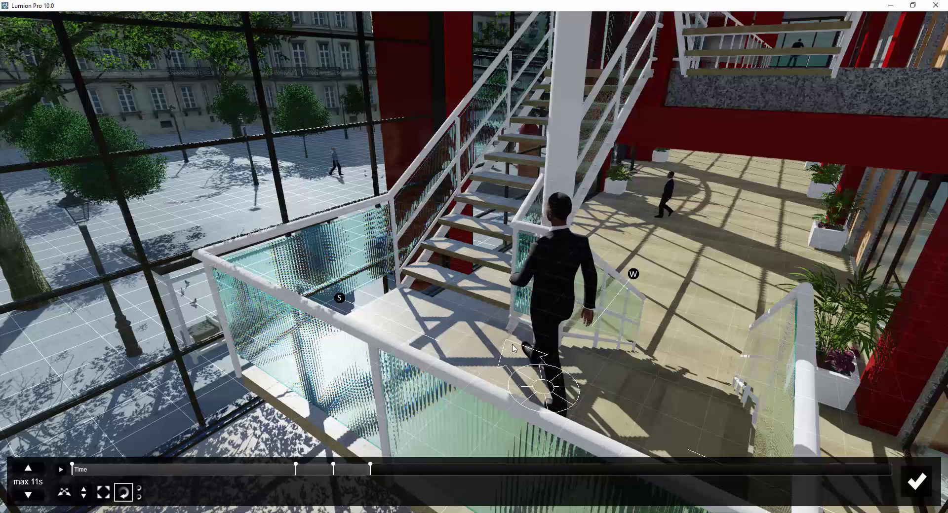
left_click(65, 493)
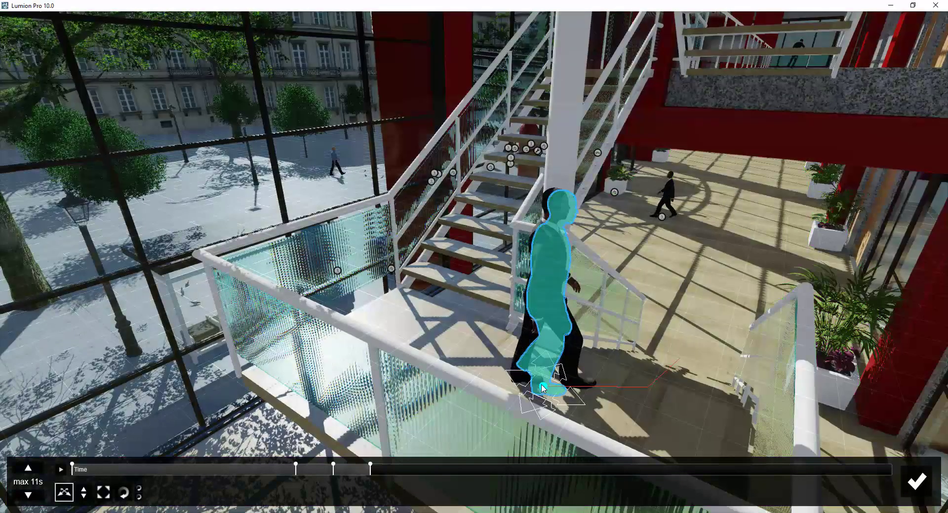
left_click_drag(543, 386, 441, 343)
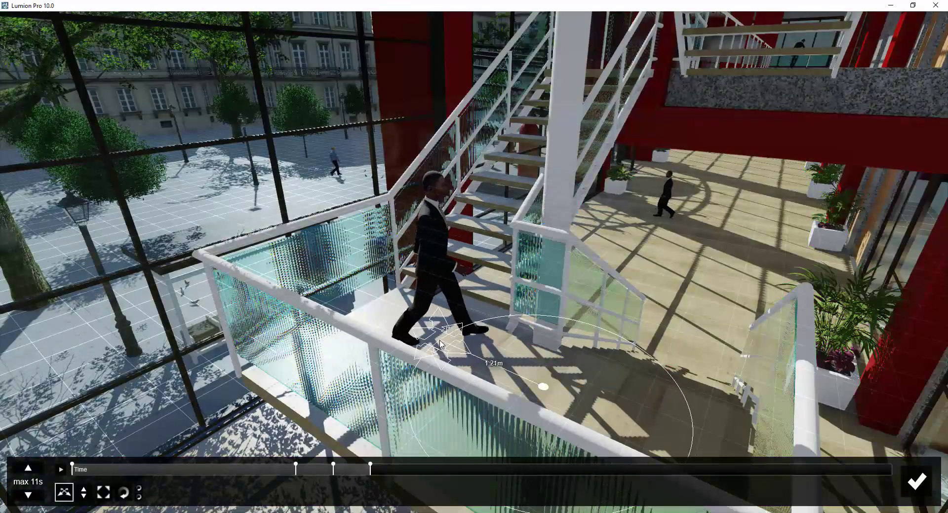
left_click(120, 495)
Step: At about 8 s, move the man to the top of the second flight and confirm the Advanced Move changes
left_click_drag(384, 468, 665, 472)
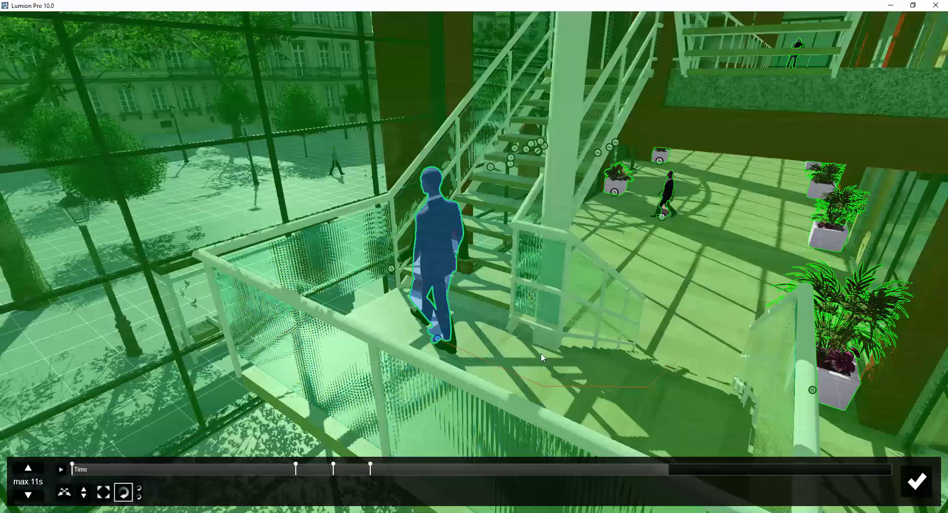
right_click_drag(573, 383, 531, 267)
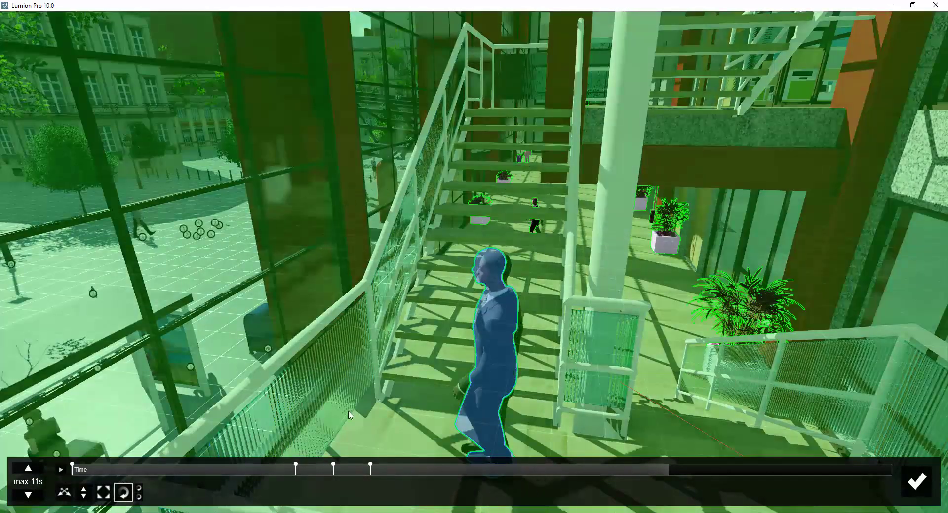
key("m")
right_click_drag(494, 277, 493, 325)
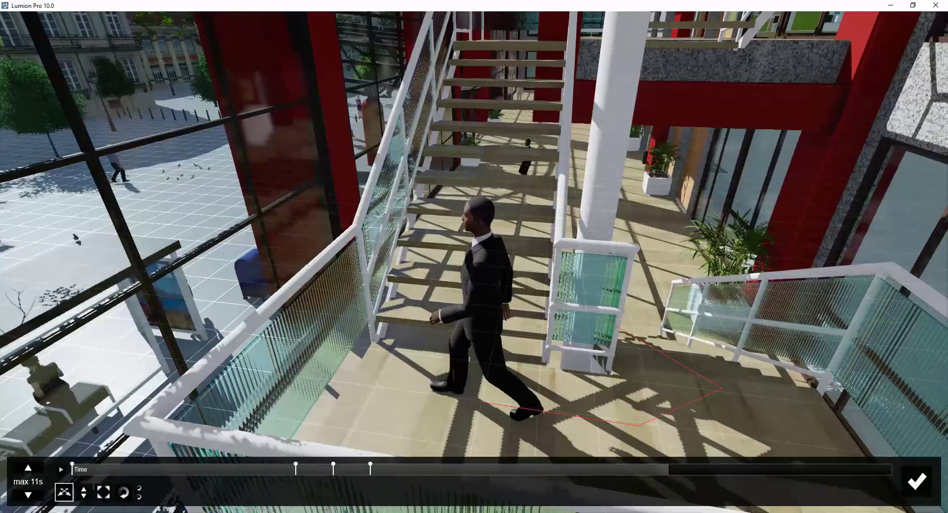
left_click_drag(486, 281, 512, 38)
right_click_drag(512, 38, 511, 15)
key("q")
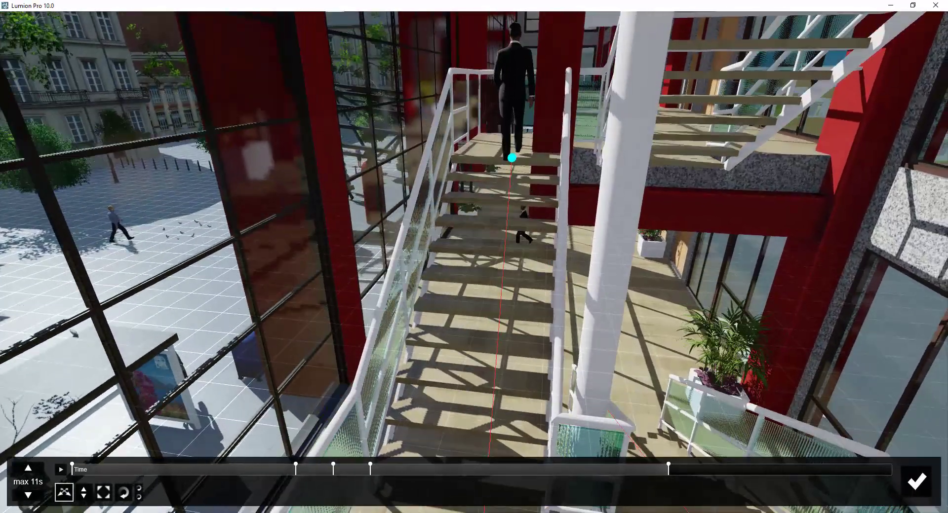
key("e")
key("a")
right_click_drag(512, 198, 536, 150)
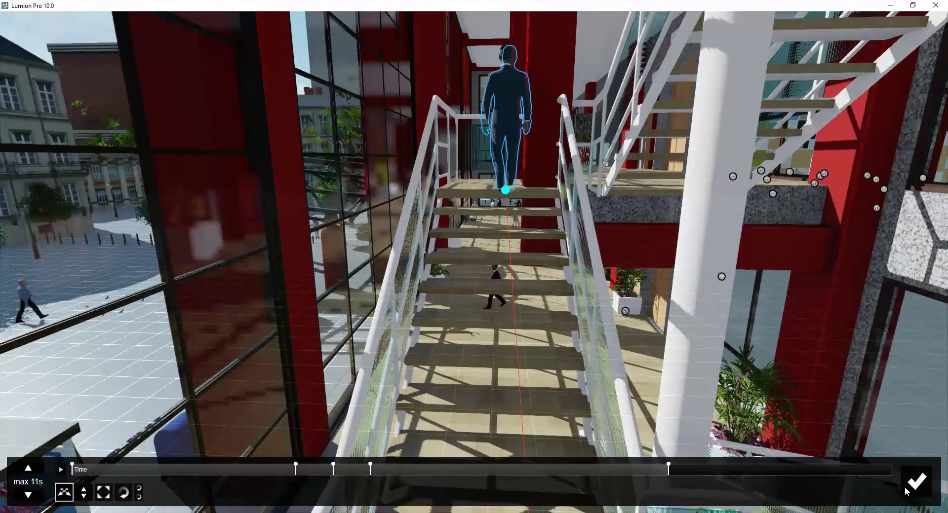
left_click(906, 490)
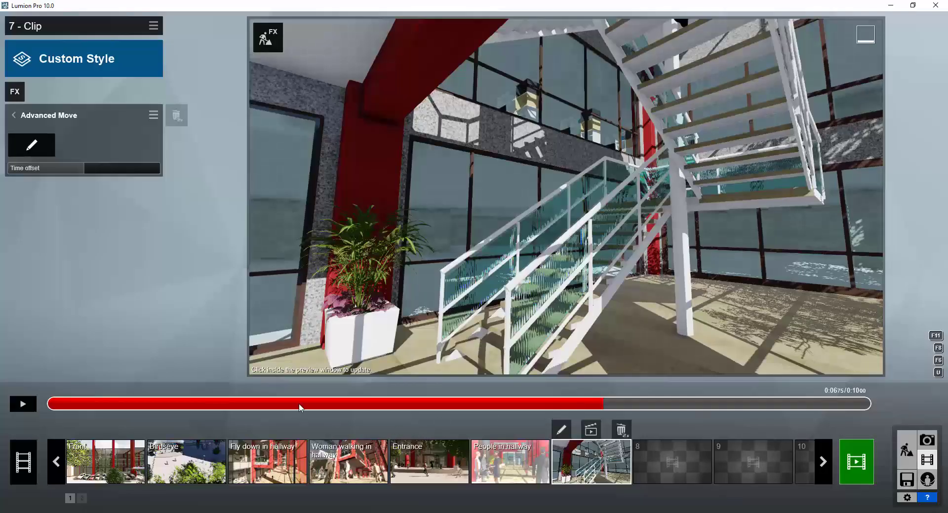
Step: Play back clip 7 from its beginning to check the Advanced Move animation
left_click_drag(299, 408, 48, 404)
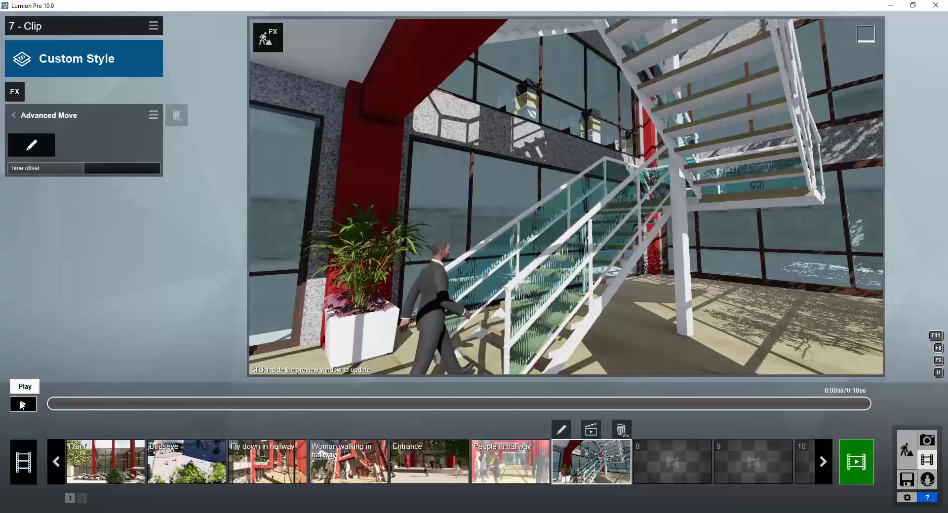
left_click(21, 404)
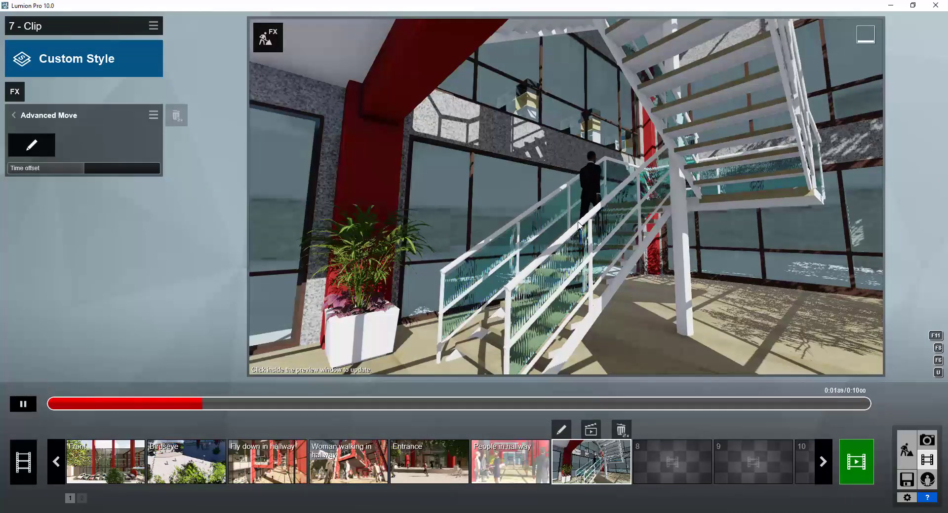